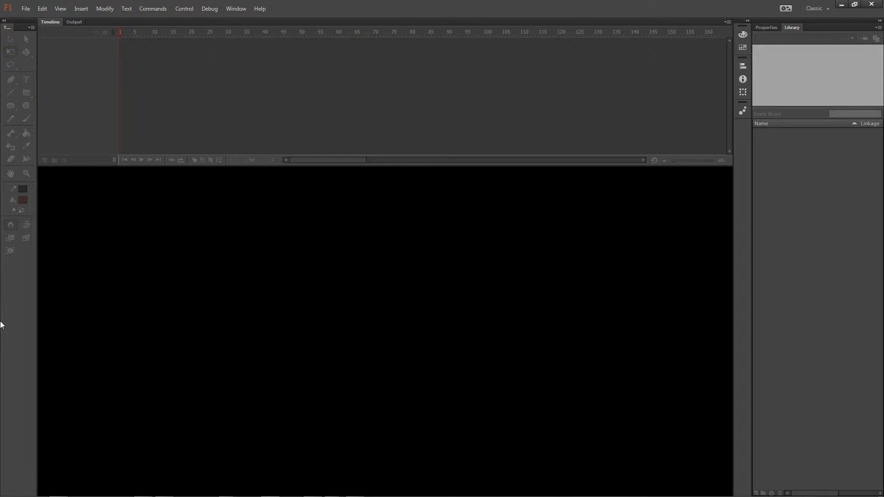
Step: Set the workspace layout to Classic
{"action": "left_click", "coordinate": [244, 10]}
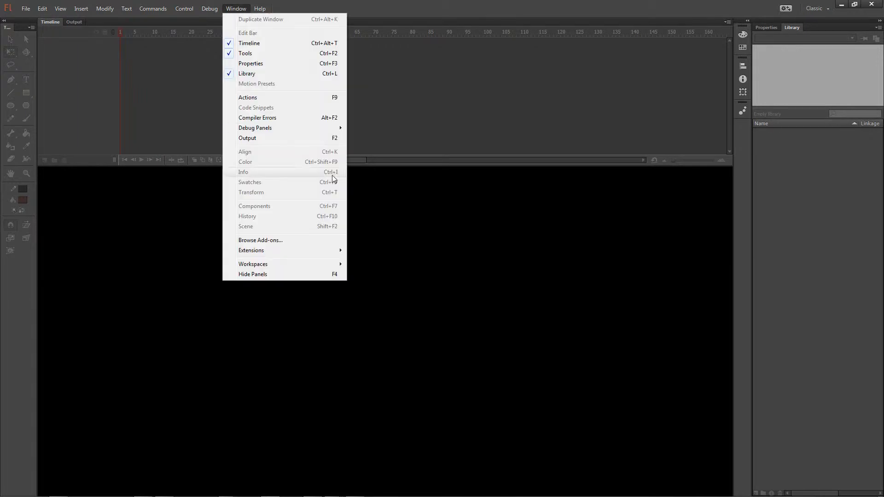
{"action": "mouse_move", "coordinate": [293, 269]}
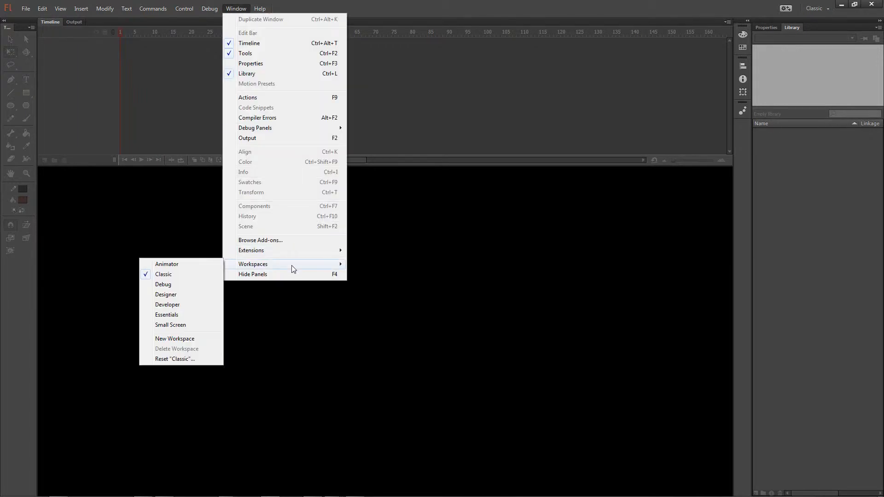
{"action": "left_click", "coordinate": [203, 275]}
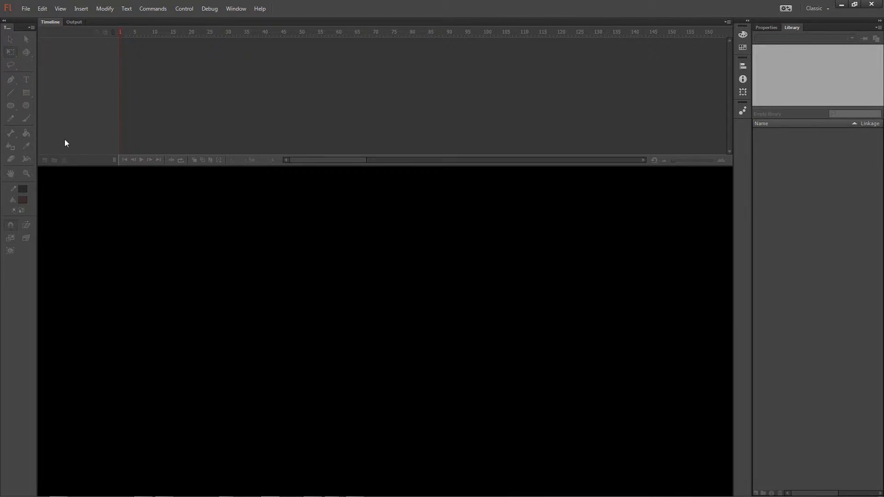
Step: Show the document properties and create a new 550 × 400 px ActionScript 3.0 document at 24 fps
{"action": "left_click", "coordinate": [769, 27]}
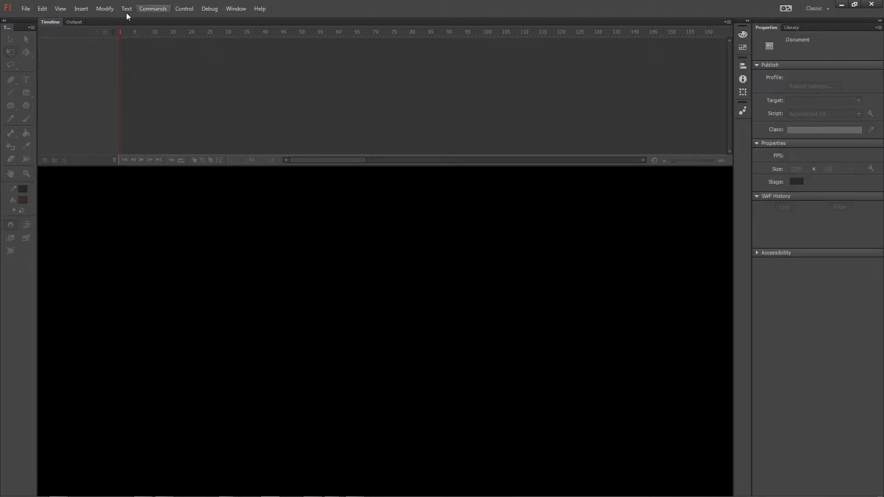
{"action": "left_click", "coordinate": [26, 7]}
{"action": "left_click", "coordinate": [37, 18]}
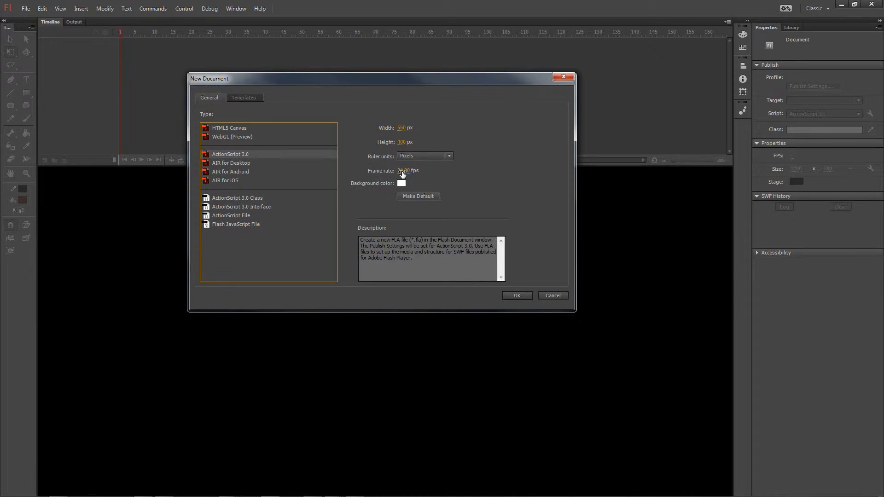
{"action": "left_click", "coordinate": [521, 294]}
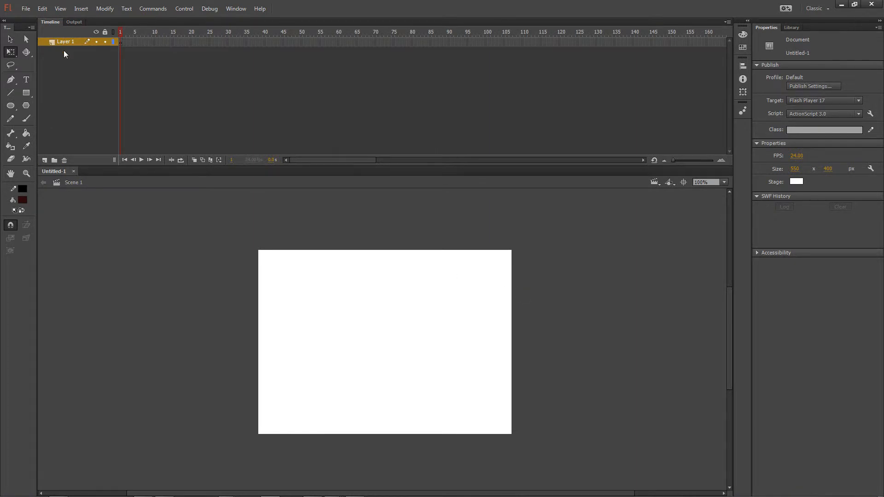
Step: Add two new layers above Layer 1 and delete both of them
{"action": "left_click", "coordinate": [45, 160]}
{"action": "left_click", "coordinate": [45, 160]}
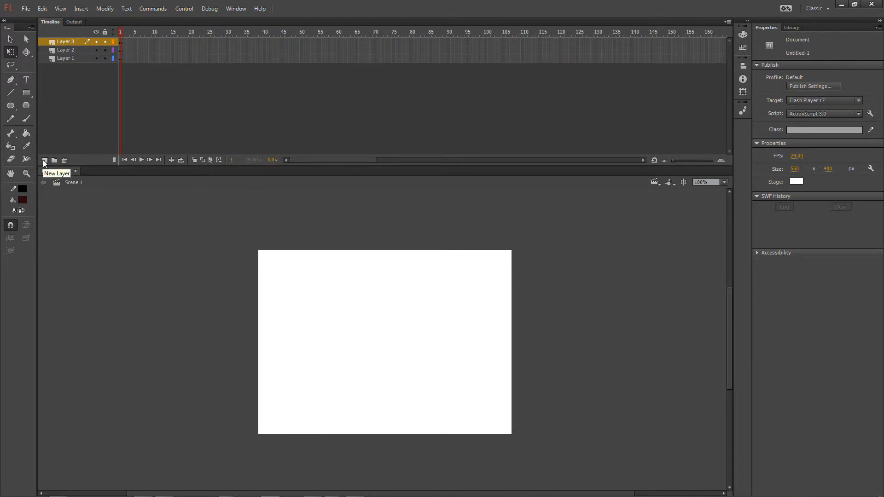
{"action": "left_click", "coordinate": [64, 160]}
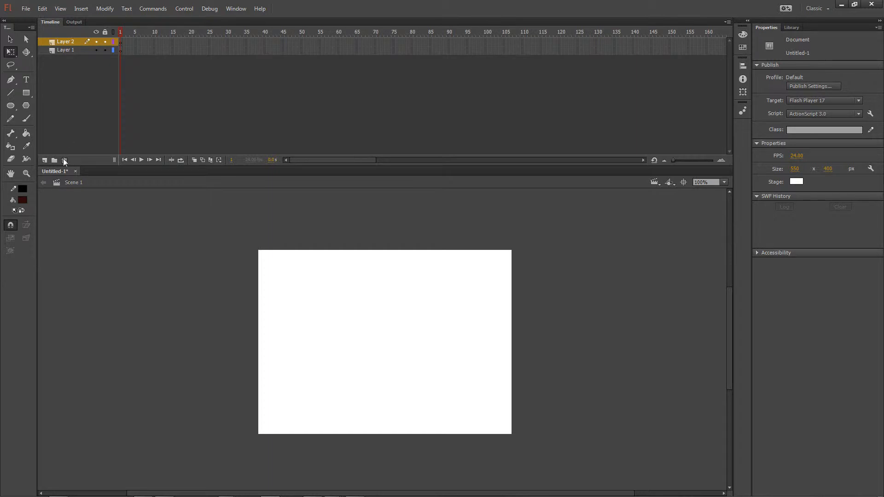
{"action": "left_click", "coordinate": [64, 160]}
{"action": "left_click", "coordinate": [8, 40]}
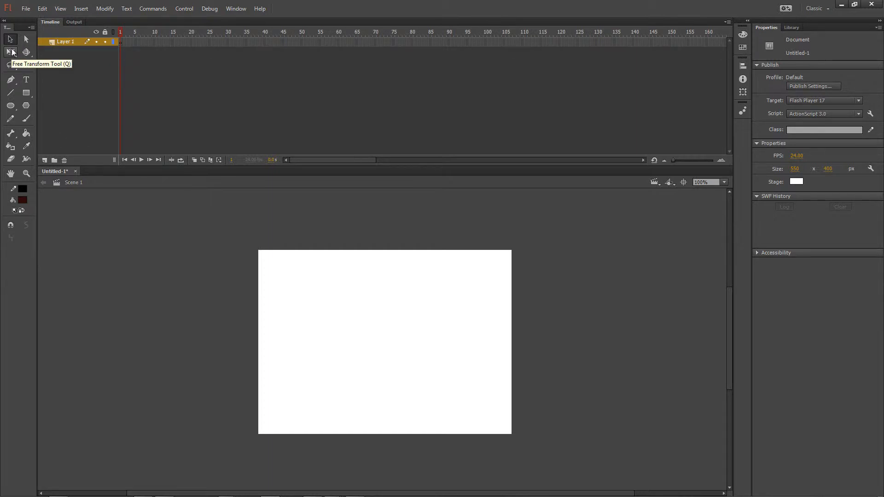
{"action": "left_click", "coordinate": [28, 82]}
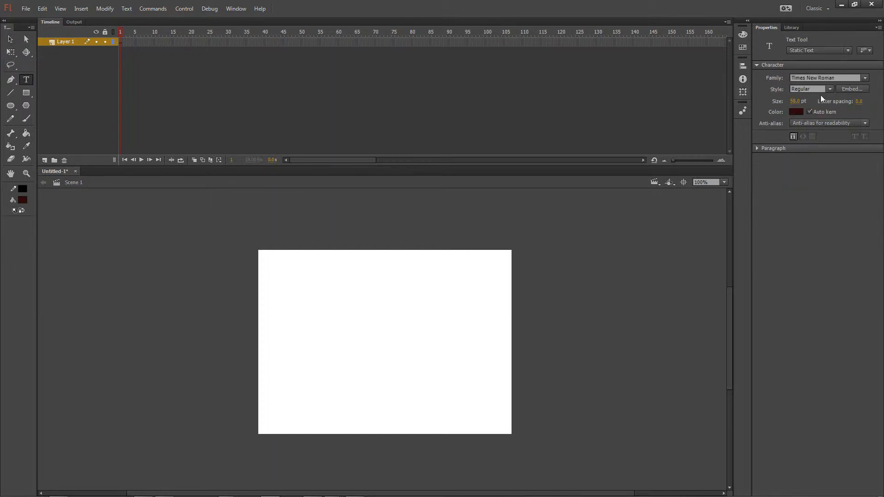
{"action": "left_click", "coordinate": [11, 52]}
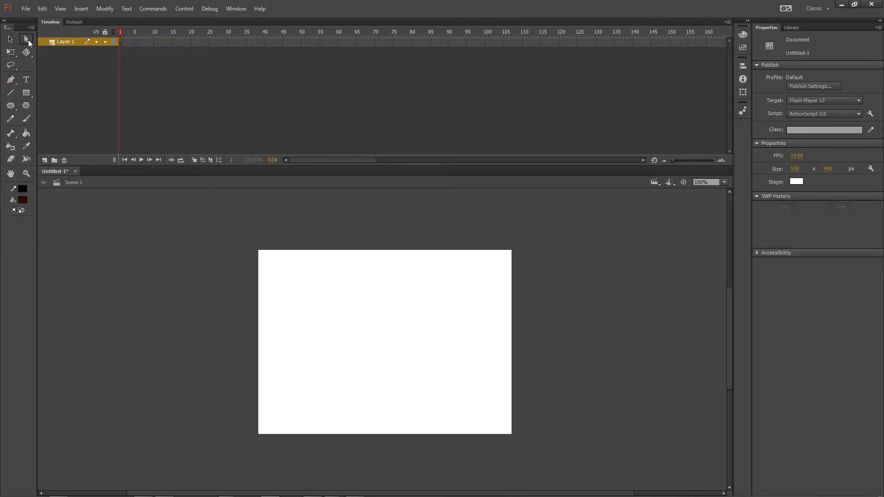
{"action": "left_click", "coordinate": [8, 41]}
Step: With Object Drawing off, draw a dark red rectangle with a black outline, about 256 × 178 px, on the stage
{"action": "key", "text": "ctrl+equal"}
{"action": "left_click_drag", "start_coordinate": [491, 164], "coordinate": [472, 102]}
{"action": "left_click", "coordinate": [25, 93]}
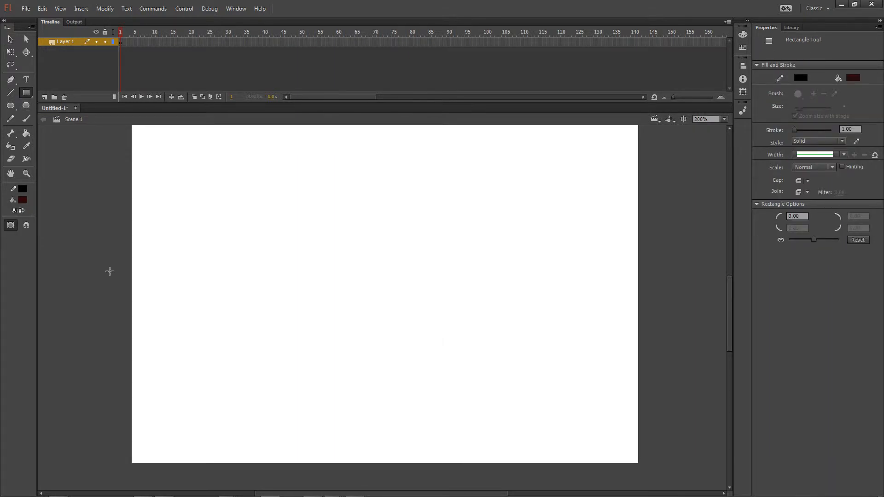
{"action": "left_click", "coordinate": [11, 225]}
{"action": "left_click_drag", "start_coordinate": [258, 192], "coordinate": [494, 355]}
Step: Select the rectangle's whole outline and its fill separately, and clear the selection
{"action": "left_click", "coordinate": [10, 39]}
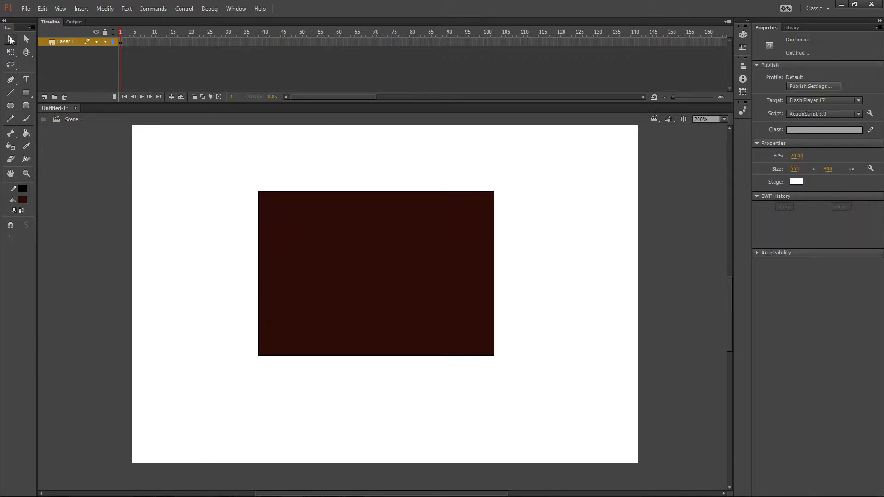
{"action": "double_click", "coordinate": [285, 192]}
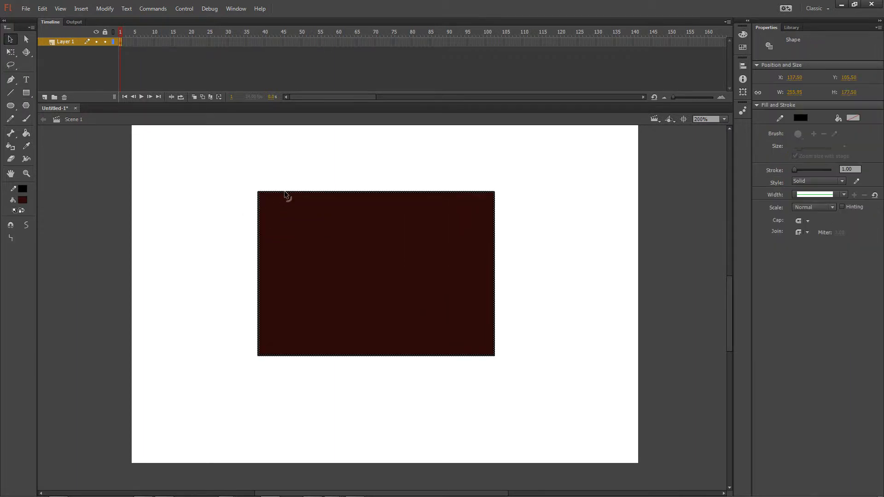
{"action": "left_click", "coordinate": [352, 237]}
{"action": "left_click", "coordinate": [56, 207]}
Step: Change the rectangle's fill color to bright green and deselect it
{"action": "left_click", "coordinate": [280, 248]}
{"action": "left_click", "coordinate": [23, 200]}
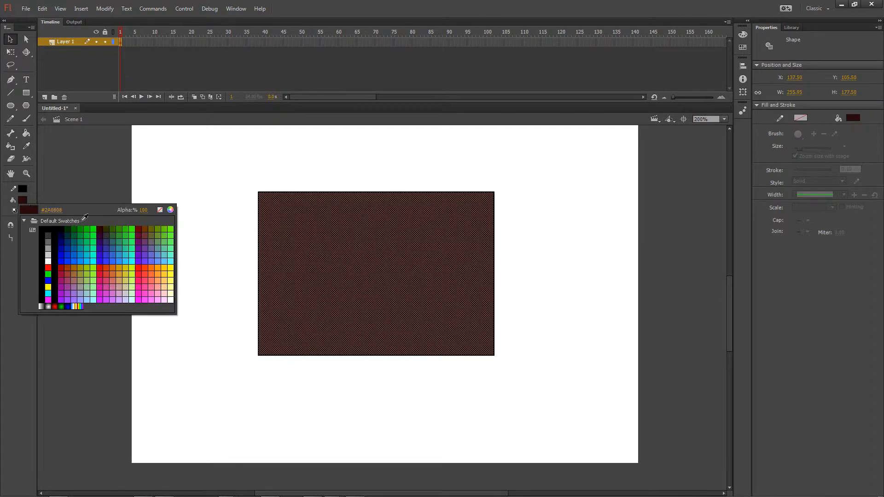
{"action": "left_click", "coordinate": [132, 233]}
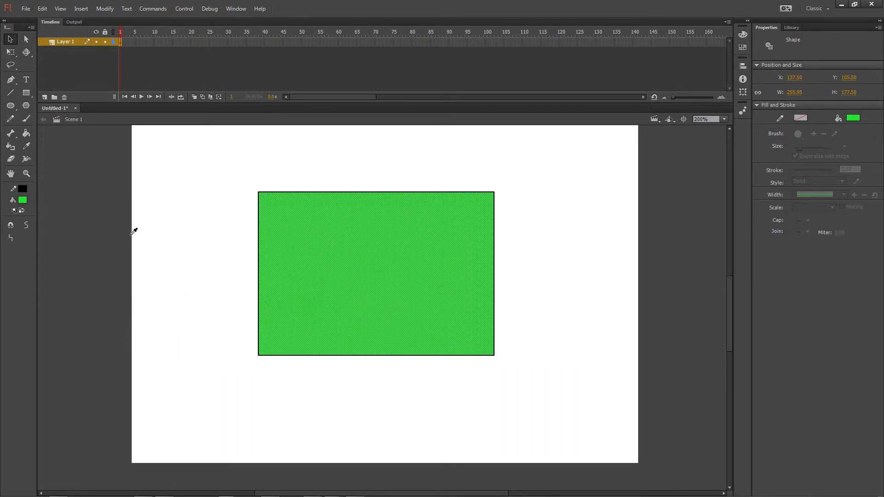
{"action": "left_click", "coordinate": [198, 219]}
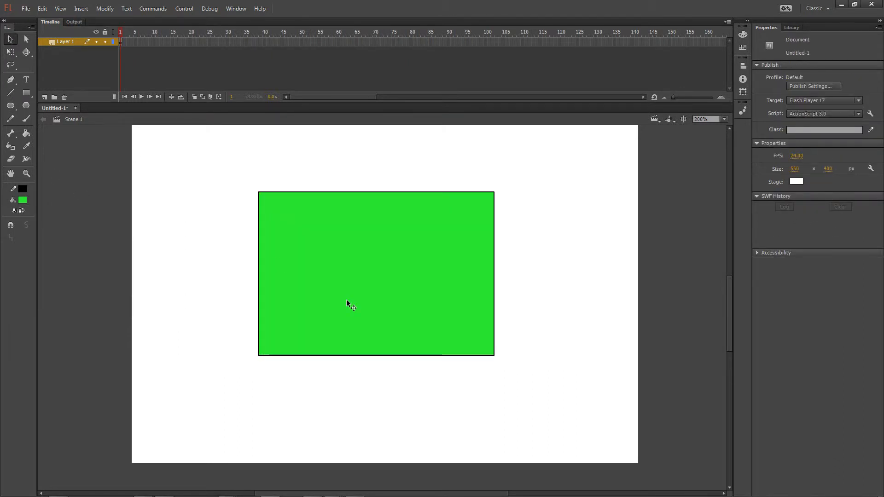
Step: Examine the rectangle's lower edge at up to 1600% magnification and return to the 200% view
{"action": "key", "text": "ctrl+equal"}
{"action": "key", "text": "ctrl+equal"}
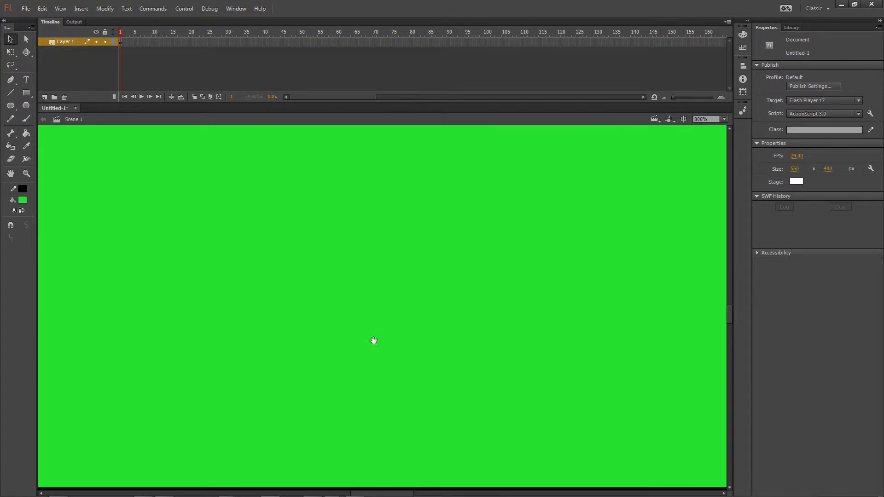
{"action": "left_click_drag", "start_coordinate": [373, 340], "coordinate": [305, 205]}
{"action": "key", "text": "ctrl+equal"}
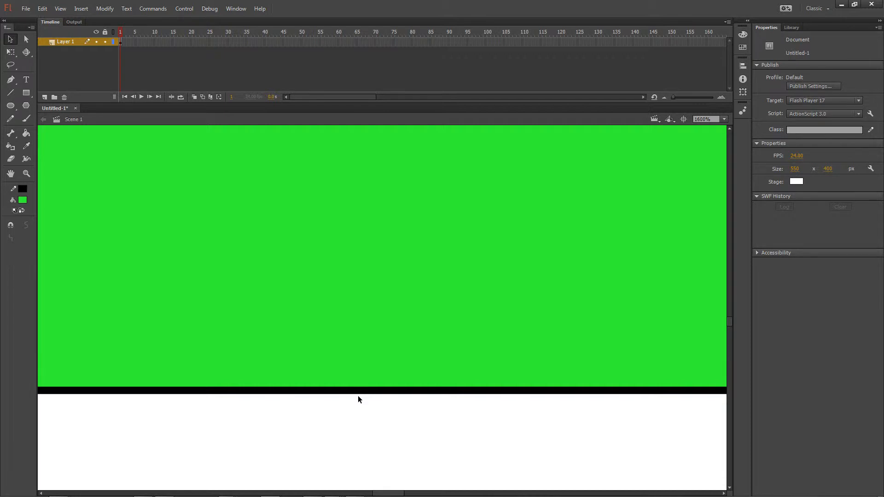
{"action": "key", "text": "ctrl+minus"}
{"action": "key", "text": "ctrl+minus"}
{"action": "key", "text": "ctrl+minus"}
{"action": "left_click_drag", "start_coordinate": [328, 307], "coordinate": [331, 365]}
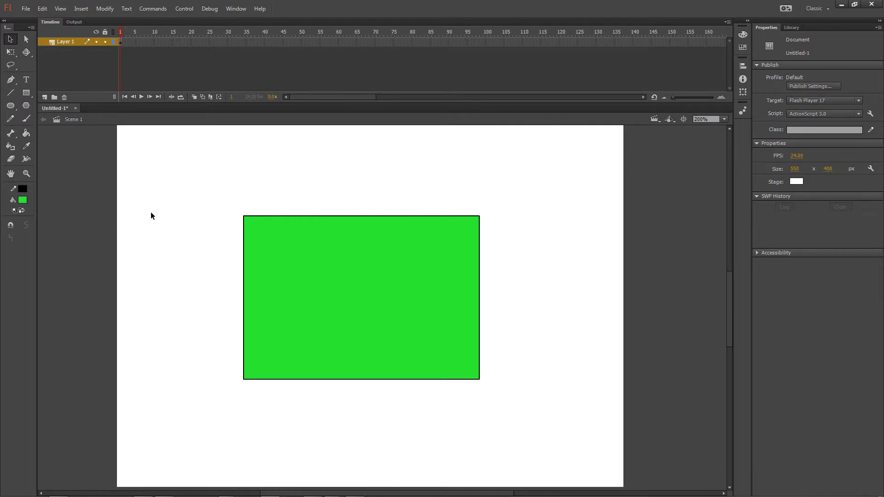
Step: Switch to Illustrator, expand Layer 1's object list, and move the business card's surname text up over the first name
{"action": "left_click", "coordinate": [354, 490]}
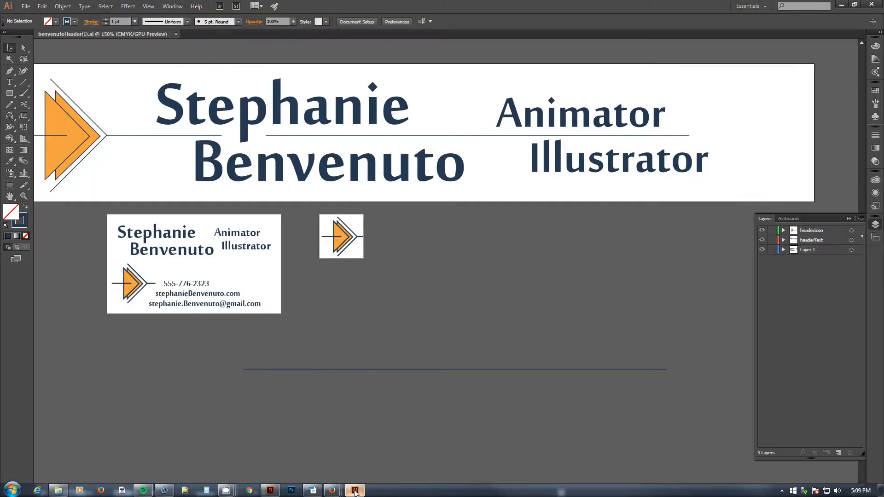
{"action": "left_click", "coordinate": [783, 250]}
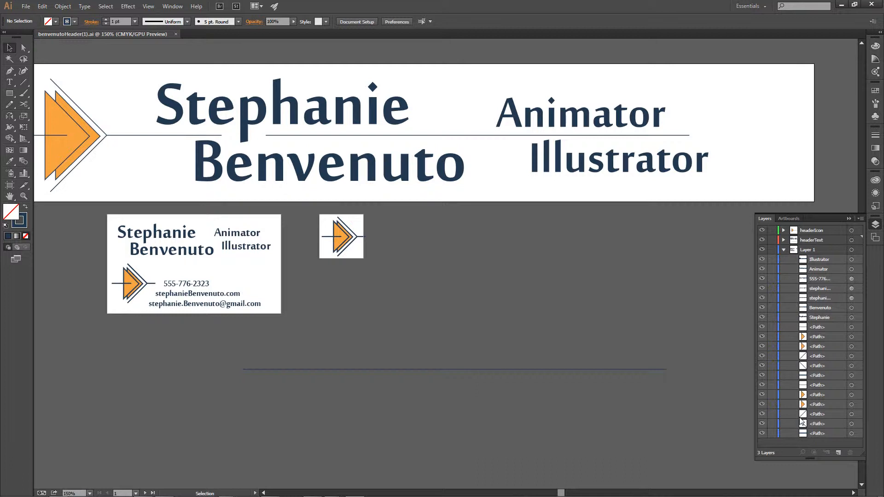
{"action": "left_click_drag", "start_coordinate": [151, 242], "coordinate": [154, 235]}
{"action": "left_click", "coordinate": [321, 321]}
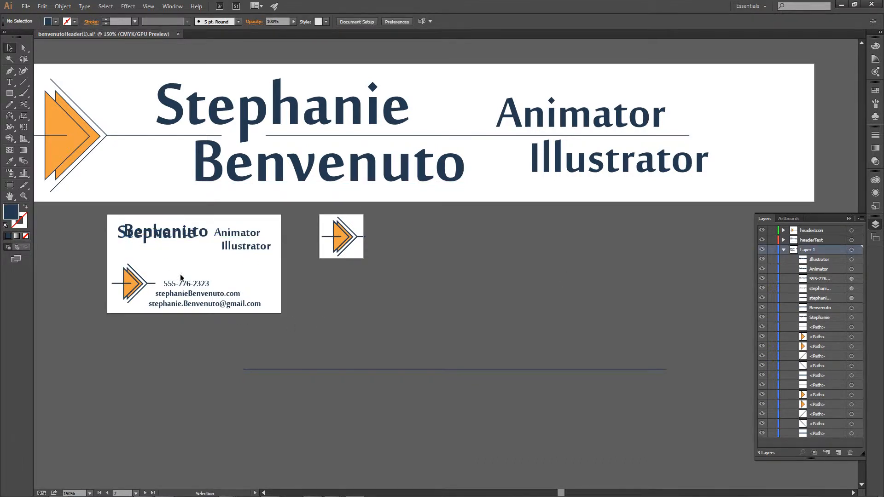
{"action": "left_click", "coordinate": [121, 234]}
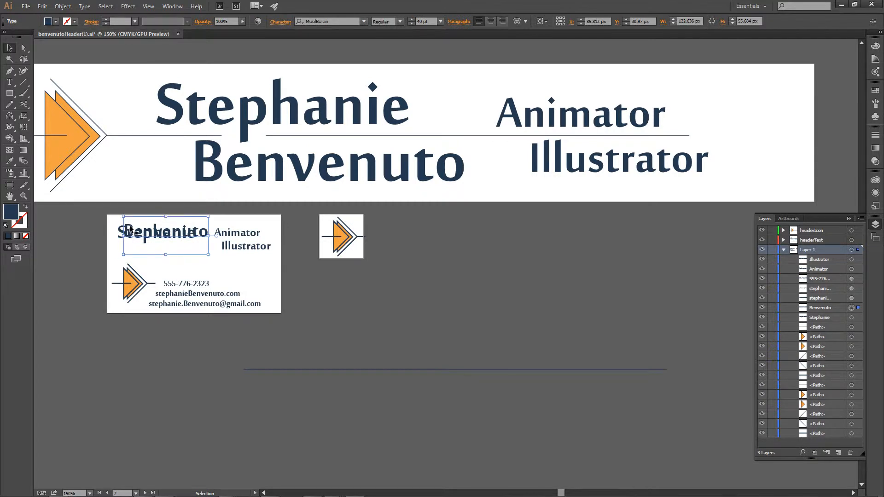
{"action": "left_click", "coordinate": [121, 231]}
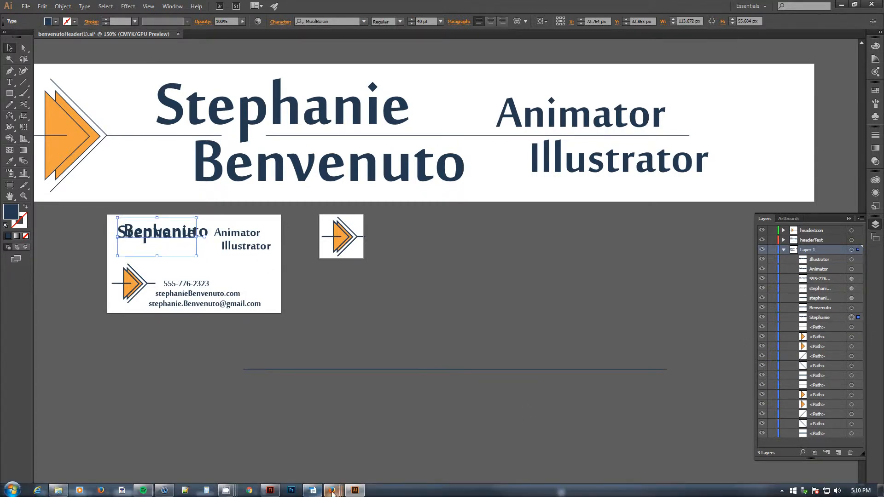
Step: Switch back to Flash and draw a navy oval with a lighter blue outline, about 164 × 131 px, inside the green rectangle
{"action": "left_click", "coordinate": [269, 491]}
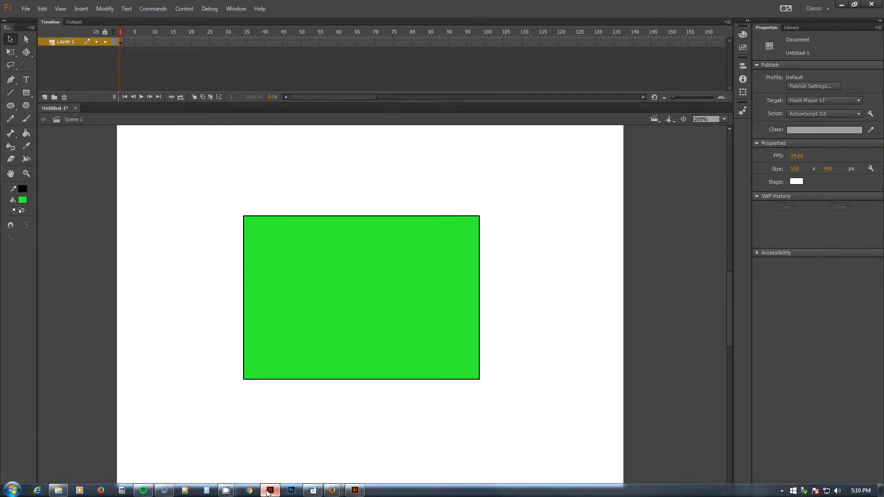
{"action": "left_click", "coordinate": [6, 106]}
{"action": "left_click", "coordinate": [23, 200]}
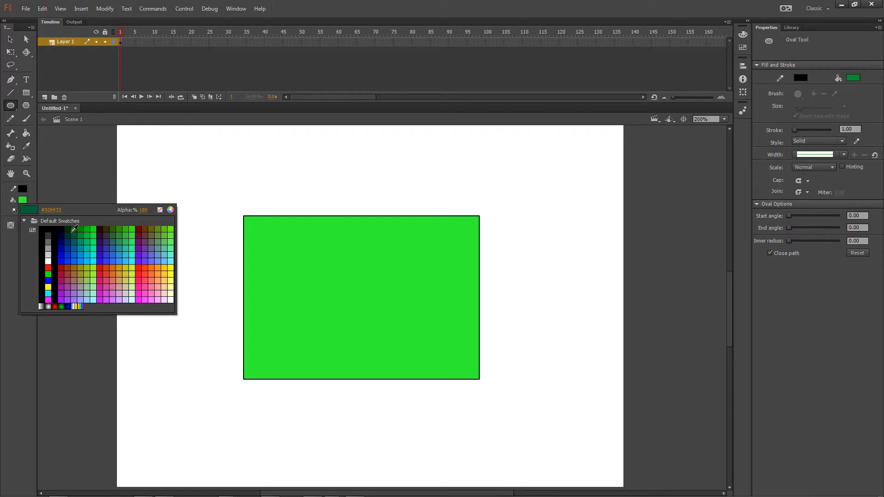
{"action": "left_click", "coordinate": [61, 241]}
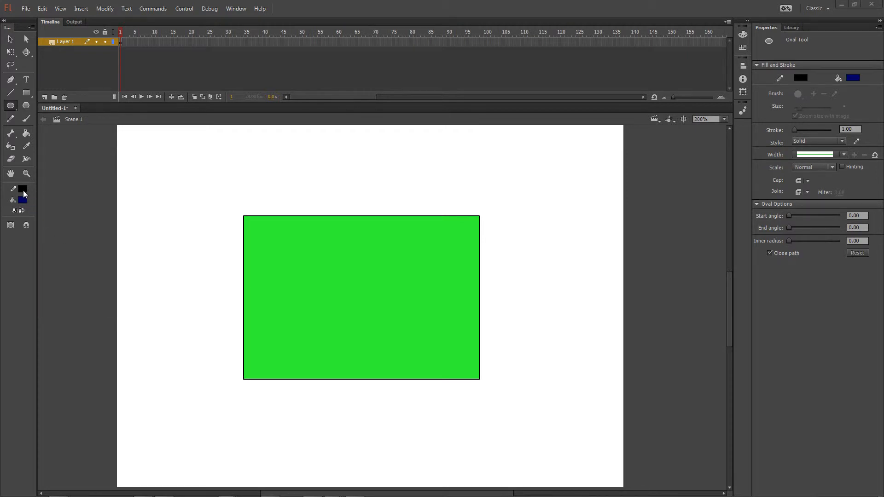
{"action": "left_click", "coordinate": [25, 189]}
{"action": "left_click", "coordinate": [113, 244]}
{"action": "left_click_drag", "start_coordinate": [286, 243], "coordinate": [437, 365]}
{"action": "key", "text": "v"}
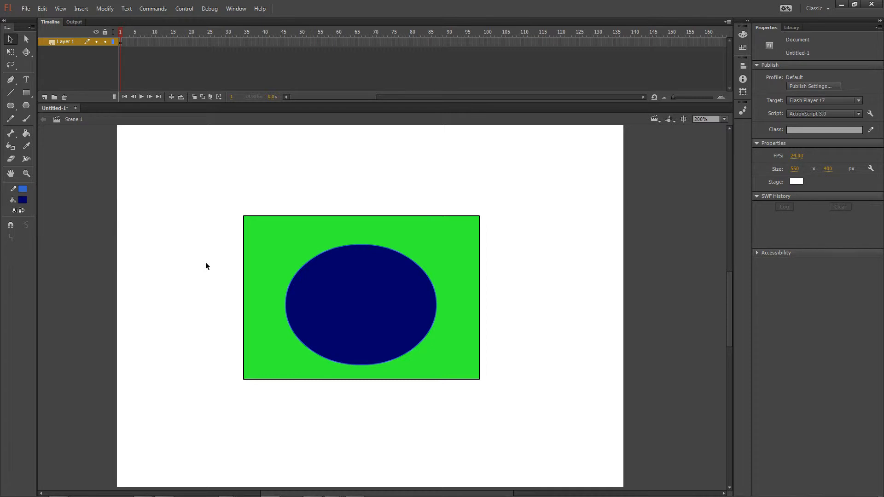
Step: Move the navy oval with its outline out past the rectangle's right edge and undo the move
{"action": "double_click", "coordinate": [331, 282]}
{"action": "left_click_drag", "start_coordinate": [345, 285], "coordinate": [513, 293]}
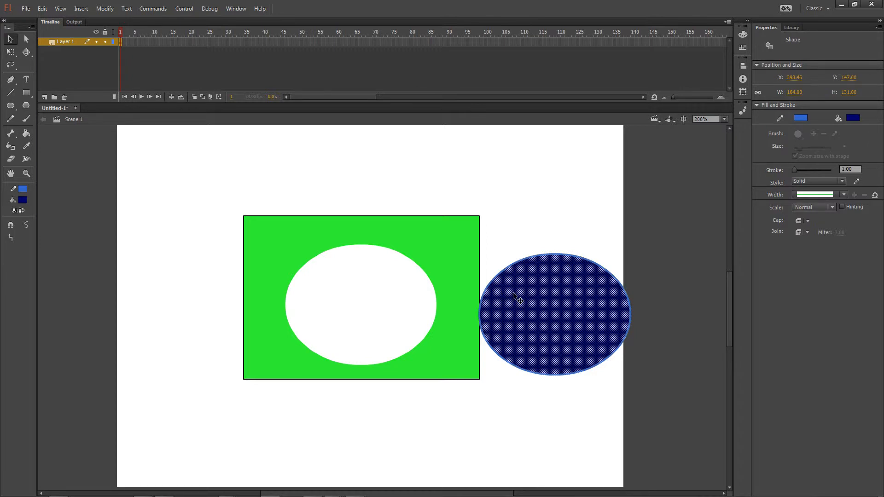
{"action": "key", "text": "ctrl+z"}
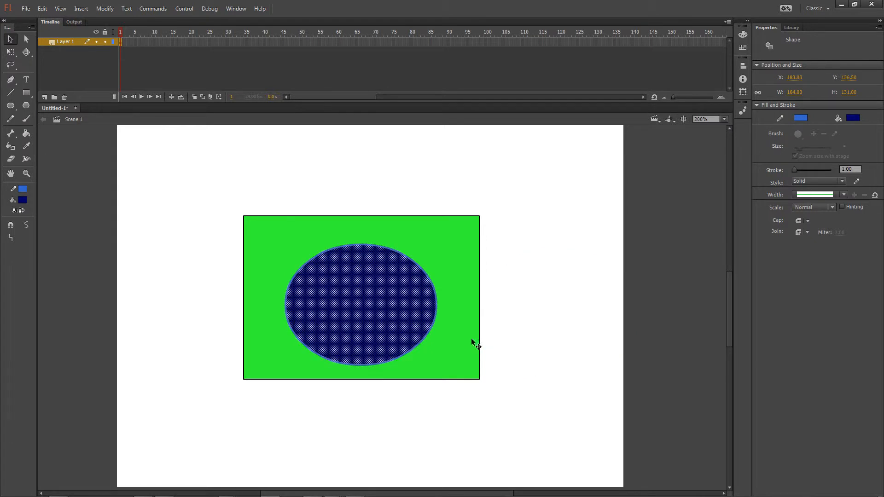
{"action": "left_click", "coordinate": [162, 360]}
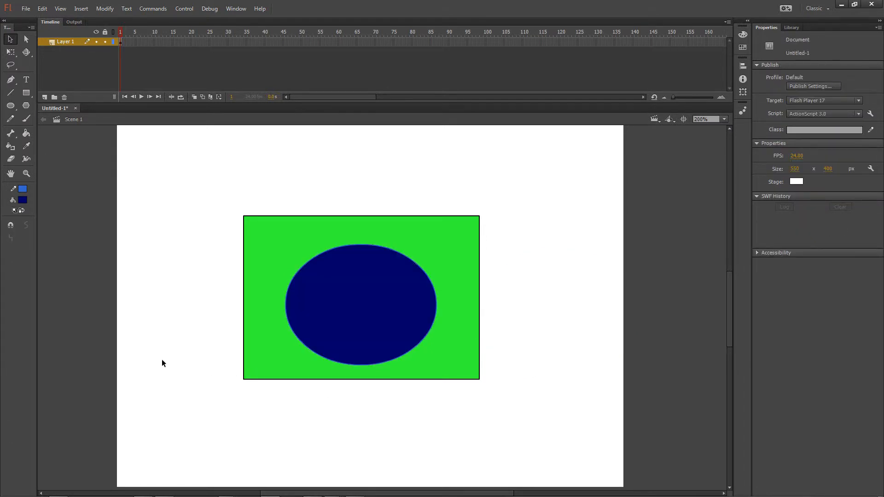
Step: Draw a pink oval about 162 × 126 px as a drawing object with Object Drawing on, overlapping the navy oval and the rectangle
{"action": "left_click", "coordinate": [29, 93]}
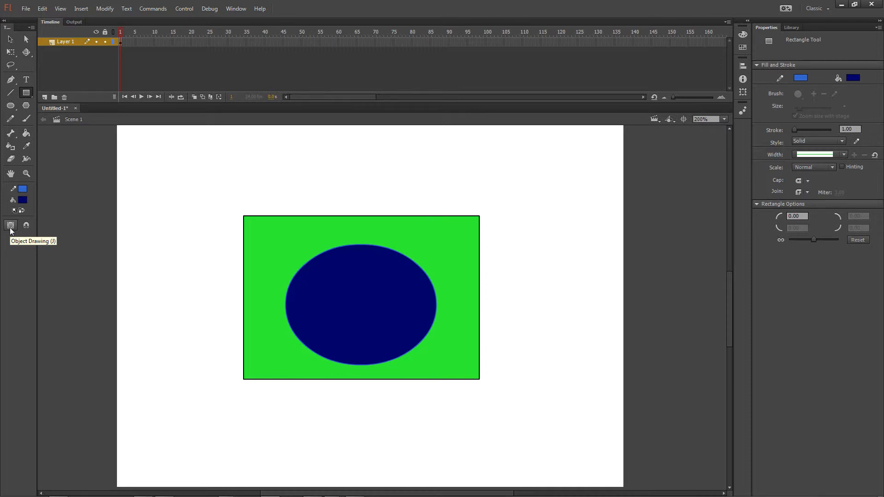
{"action": "left_click", "coordinate": [11, 105]}
{"action": "left_click", "coordinate": [23, 201]}
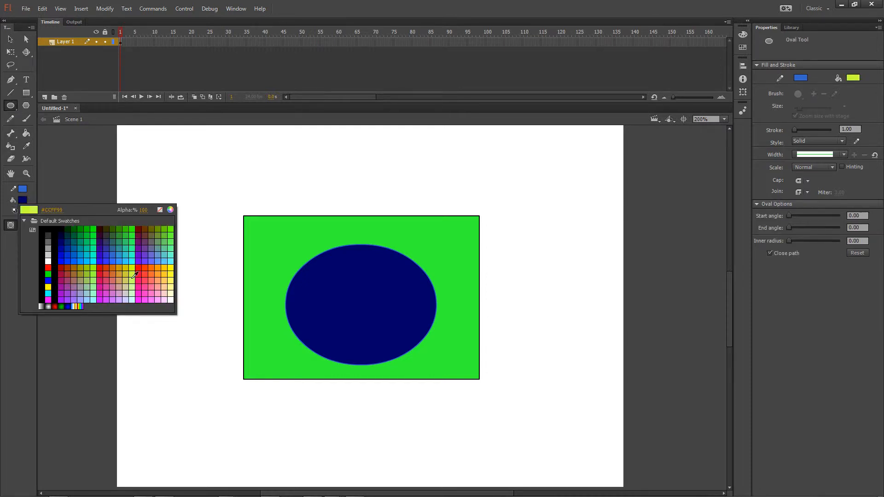
{"action": "left_click", "coordinate": [147, 285]}
{"action": "mouse_move", "coordinate": [275, 196]}
{"action": "left_mouse_down"}
{"action": "mouse_move", "coordinate": [340, 274]}
{"action": "mouse_move", "coordinate": [424, 312]}
{"action": "left_mouse_up"}
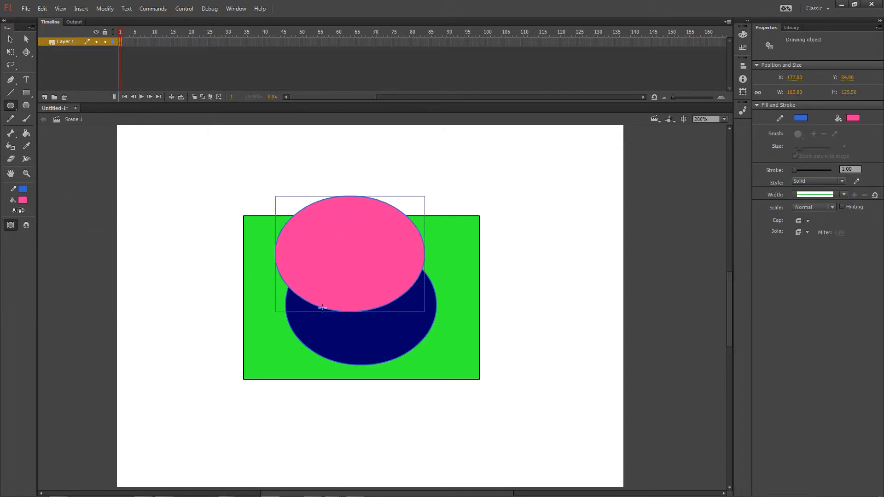
Step: Move the pink drawing-object oval past the green rectangle's left edge, then shift the navy fill to the right and undo that shift
{"action": "key", "text": "v"}
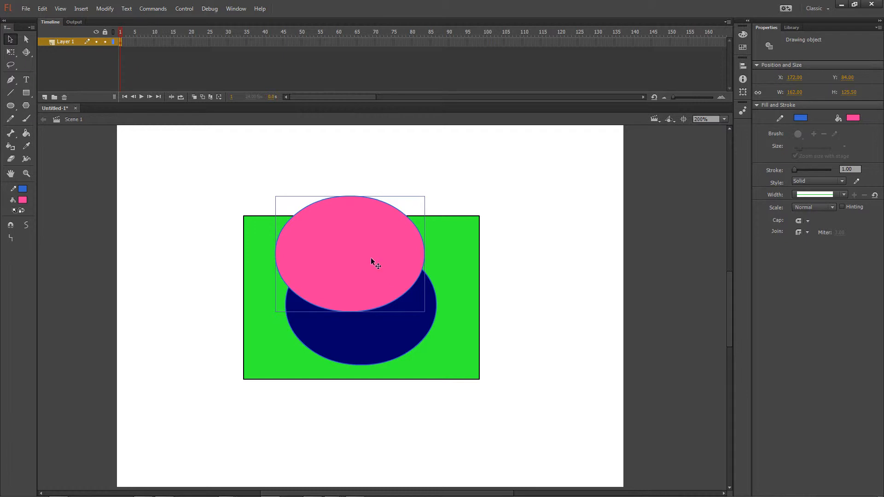
{"action": "left_click_drag", "start_coordinate": [371, 259], "coordinate": [256, 301]}
{"action": "left_click", "coordinate": [550, 412]}
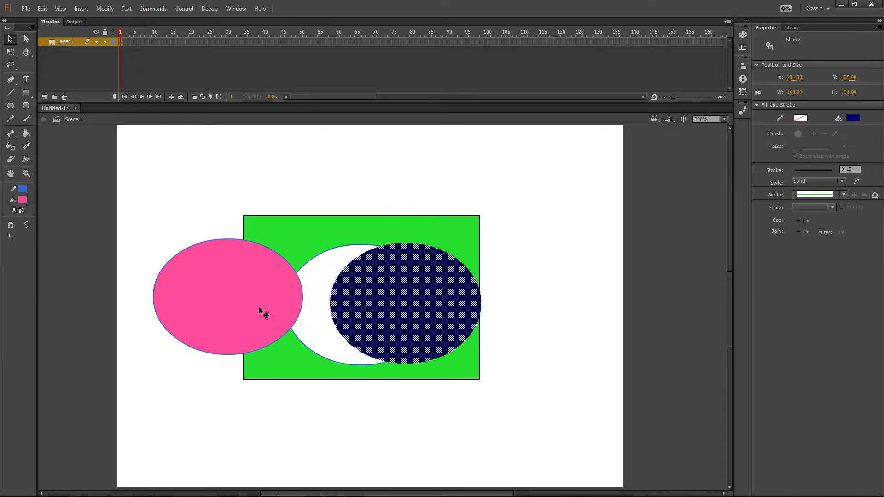
{"action": "key", "text": "ctrl+z"}
Step: Move the pink oval across the navy oval and out past the rectangle's upper-right corner, then enter its drawing-object editing mode and return to Scene 1
{"action": "left_click", "coordinate": [291, 385]}
{"action": "left_click", "coordinate": [220, 303]}
{"action": "left_click_drag", "start_coordinate": [220, 303], "coordinate": [374, 350]}
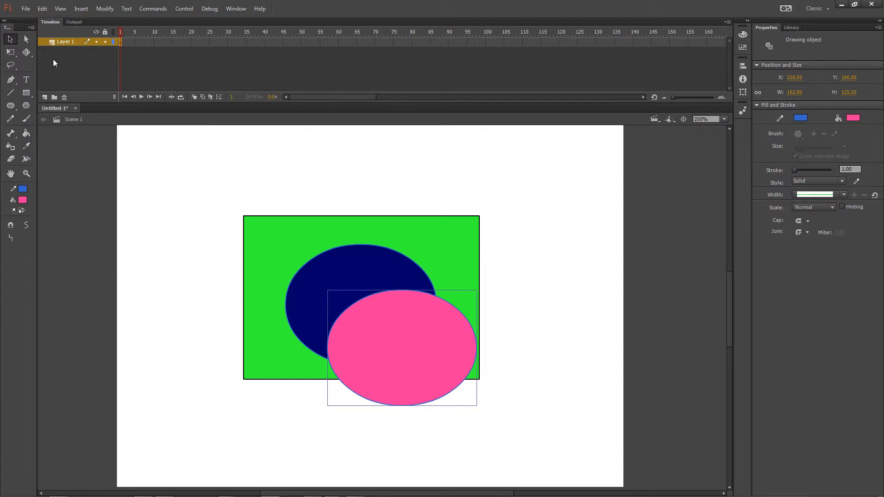
{"action": "left_click_drag", "start_coordinate": [417, 358], "coordinate": [496, 248]}
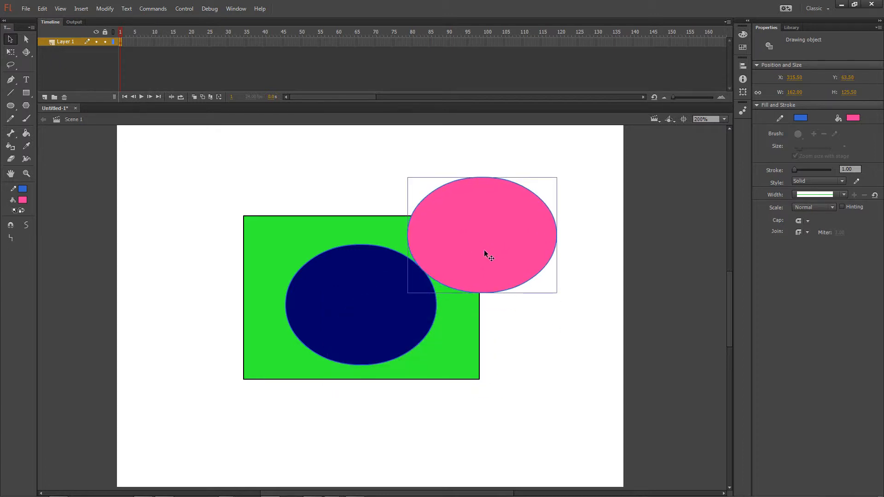
{"action": "double_click", "coordinate": [523, 260]}
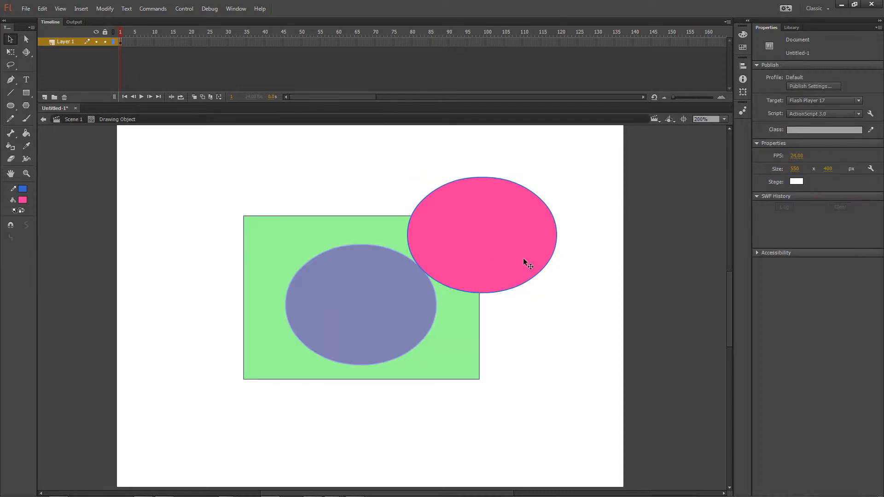
{"action": "left_click", "coordinate": [74, 120]}
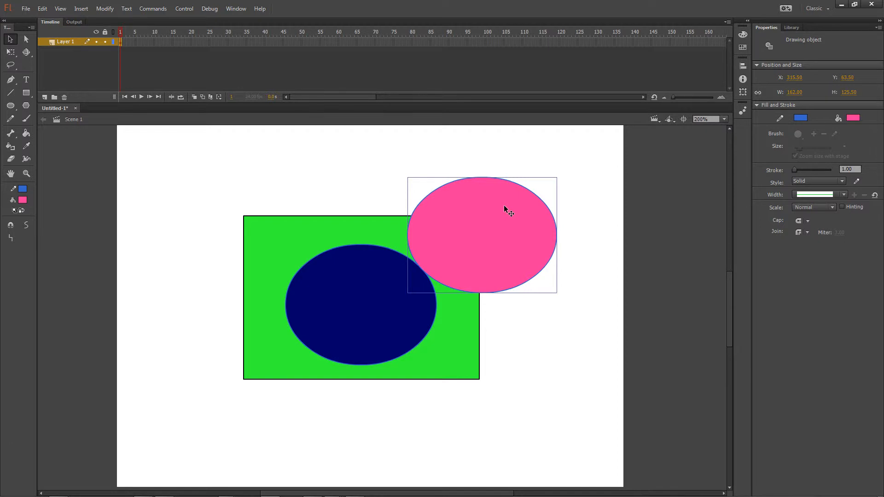
Step: Clear the stage by deleting the pink oval, the navy and green fills, and the remaining oval and rectangle outlines
{"action": "key", "text": "Delete"}
{"action": "left_click", "coordinate": [375, 266]}
{"action": "key", "text": "Delete"}
{"action": "left_click", "coordinate": [450, 245]}
{"action": "key", "text": "Delete"}
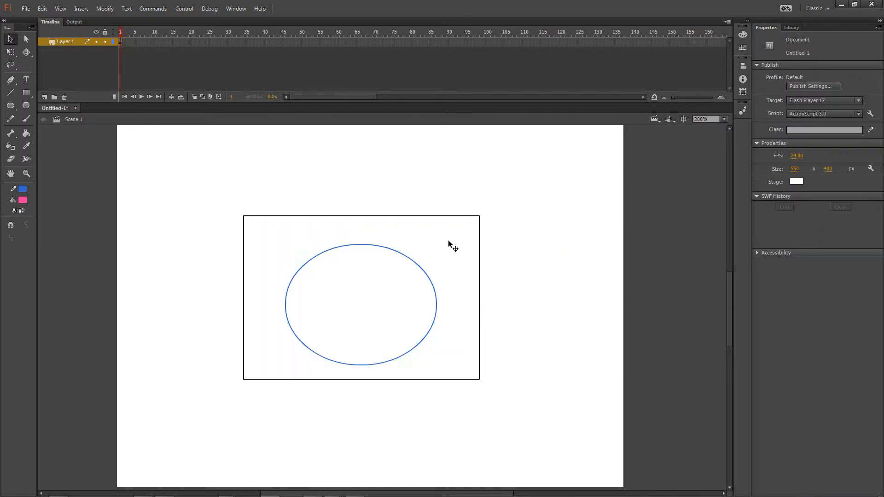
{"action": "double_click", "coordinate": [408, 258]}
{"action": "key", "text": "Delete"}
{"action": "double_click", "coordinate": [338, 215]}
{"action": "key", "text": "Delete"}
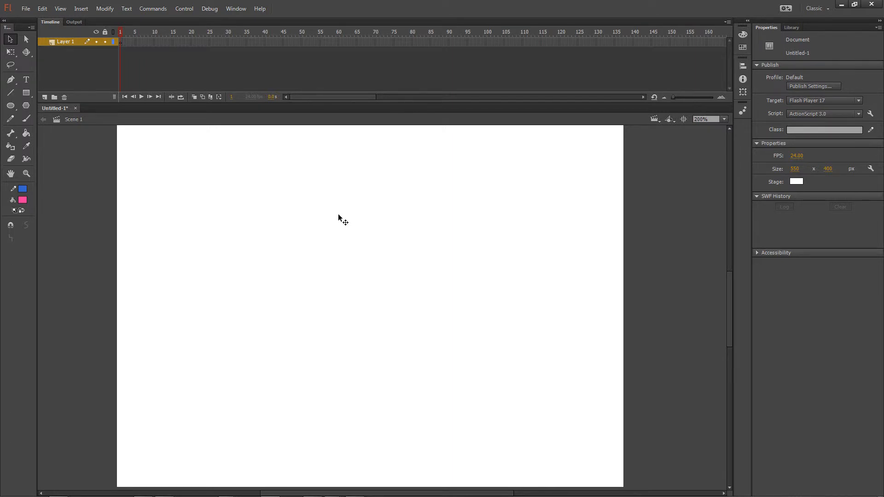
{"action": "key", "text": "ctrl+1"}
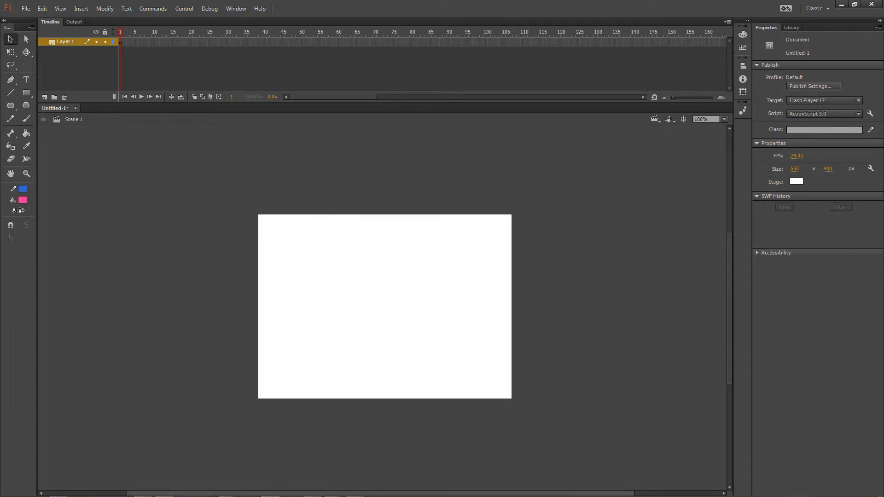
Step: Switch to Illustrator, bring the artwork fully into view, and collapse Layer 1's object list
{"action": "mouse_move", "coordinate": [258, 496]}
{"action": "mouse_move", "coordinate": [357, 491]}
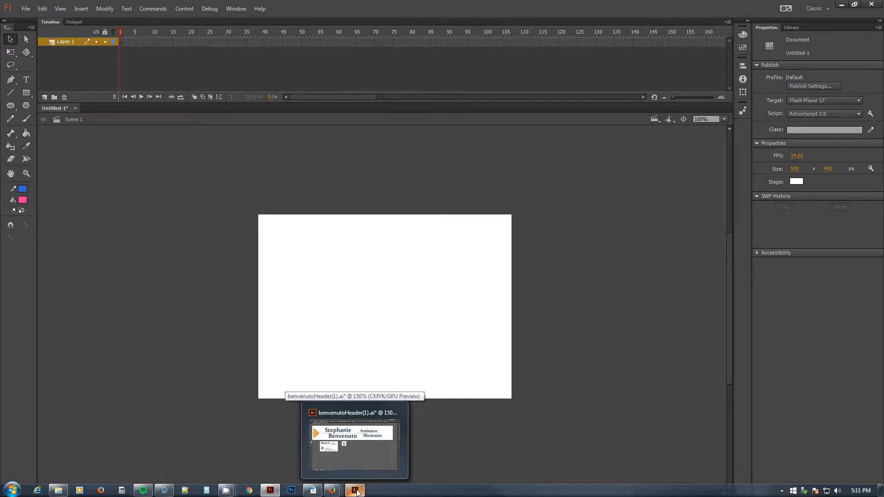
{"action": "left_click", "coordinate": [356, 492]}
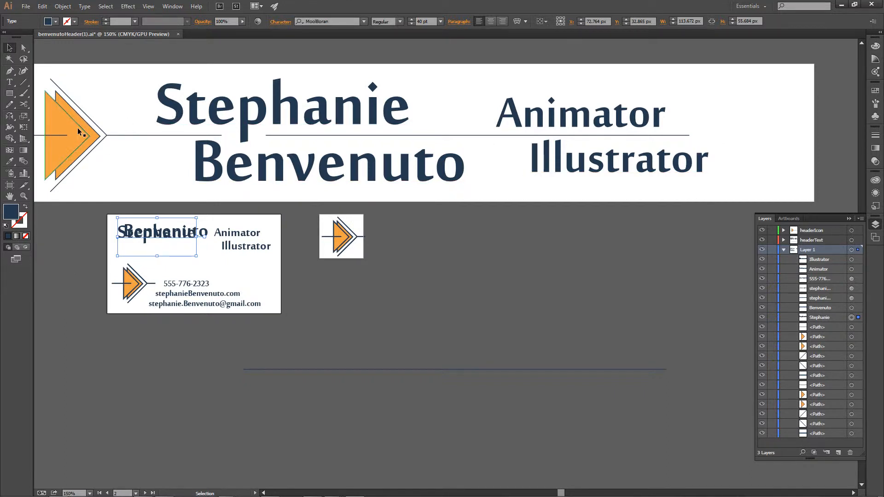
{"action": "left_click_drag", "start_coordinate": [211, 364], "coordinate": [229, 369]}
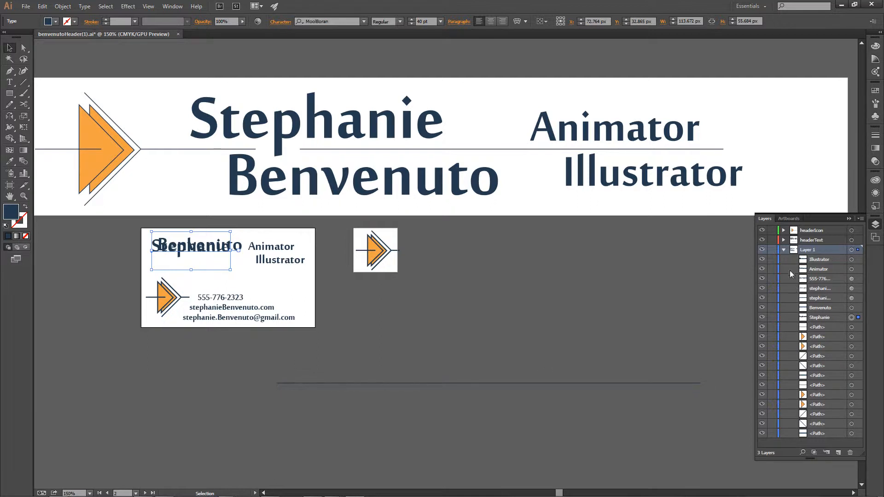
{"action": "left_click", "coordinate": [783, 249]}
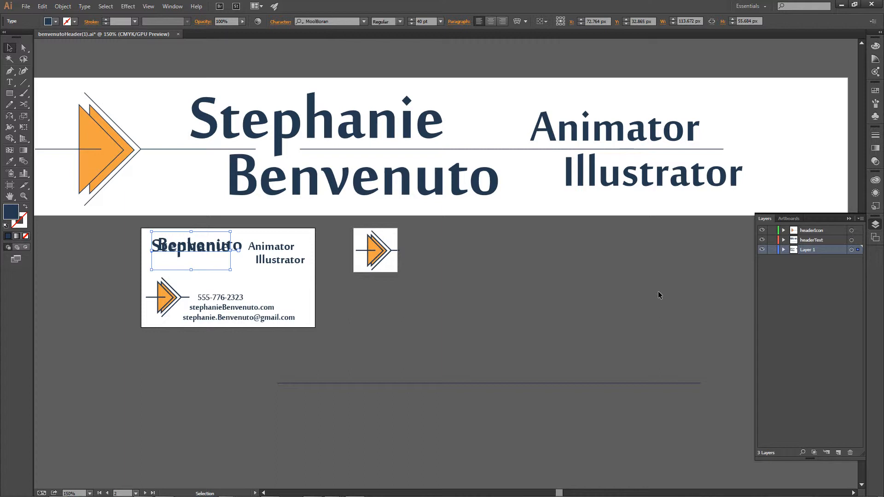
Step: Hide and show Layer 1, headerText and headerIcon in turn to check which artwork each layer holds
{"action": "left_click", "coordinate": [762, 250]}
{"action": "left_click", "coordinate": [762, 250]}
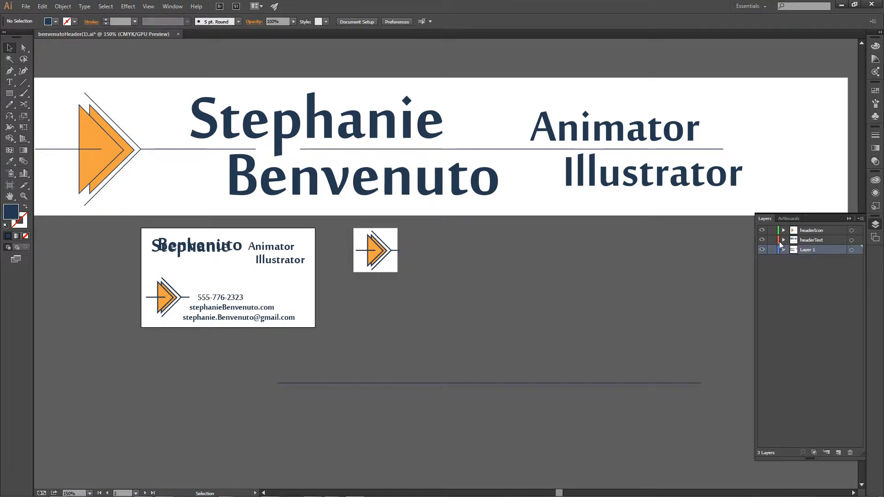
{"action": "left_click", "coordinate": [762, 240]}
{"action": "left_click", "coordinate": [762, 240]}
{"action": "left_click", "coordinate": [762, 230]}
{"action": "left_click", "coordinate": [762, 230]}
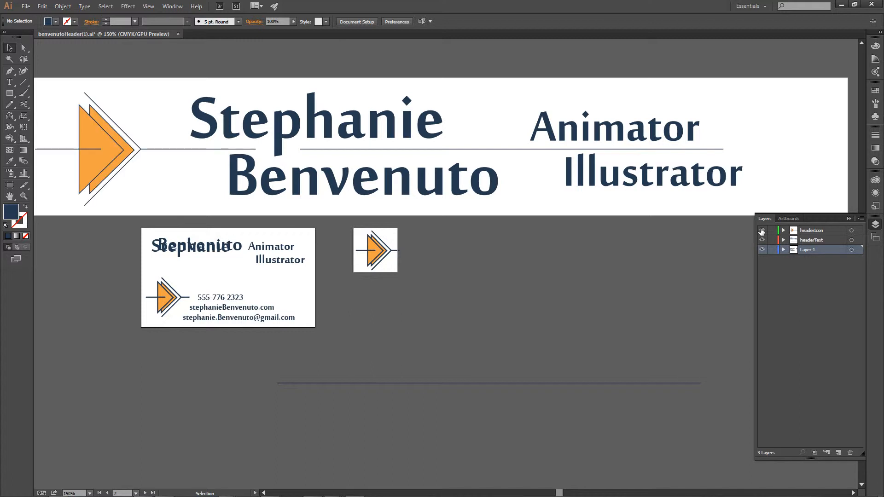
Step: Expand the headerIcon layer and select the header's connecting line and the orange arrow artwork to check their paths
{"action": "left_click", "coordinate": [217, 149]}
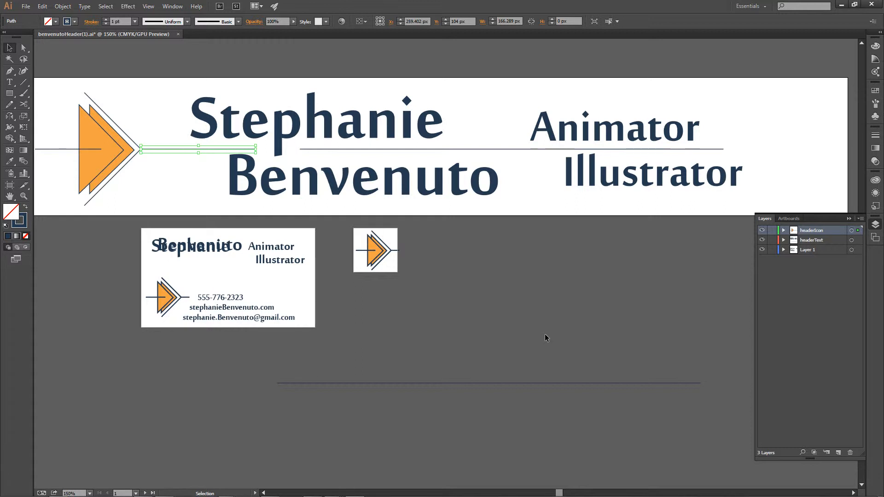
{"action": "left_click", "coordinate": [784, 230]}
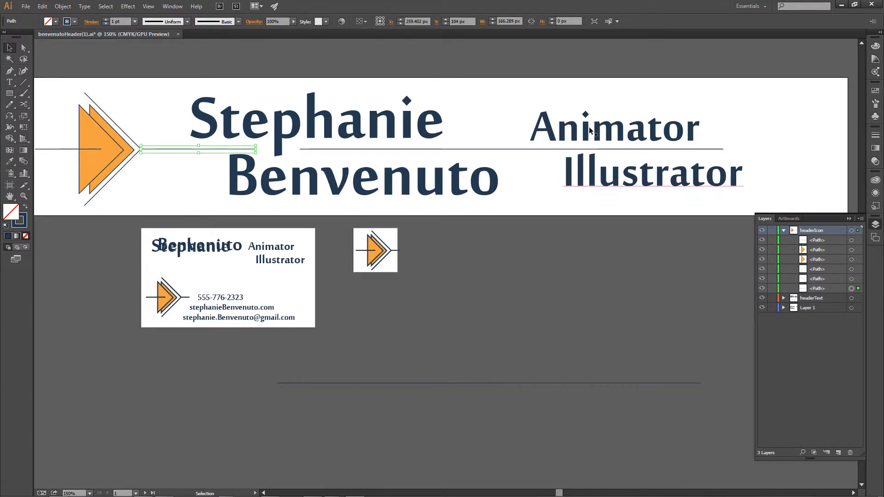
{"action": "left_click_drag", "start_coordinate": [529, 61], "coordinate": [645, 212]}
{"action": "left_click_drag", "start_coordinate": [45, 69], "coordinate": [125, 198]}
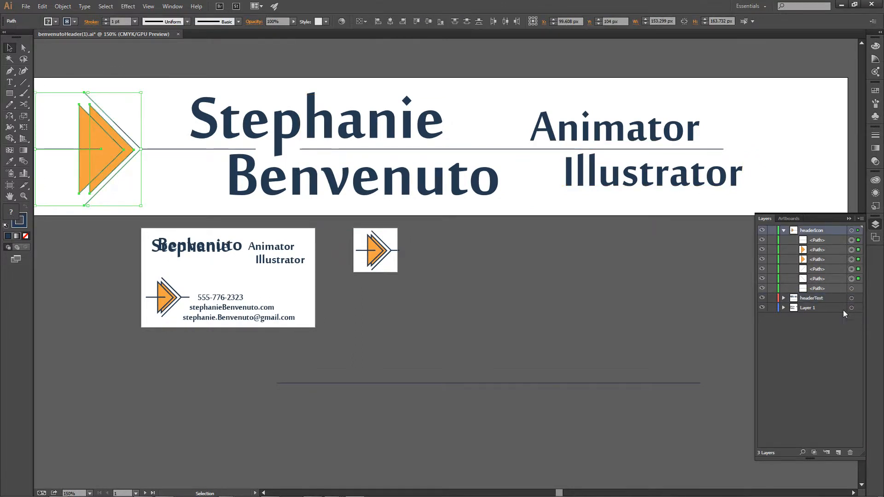
Step: Move the header line just right of the orange arrow from the headerIcon layer into the headerText layer, and deselect it
{"action": "left_click", "coordinate": [178, 138]}
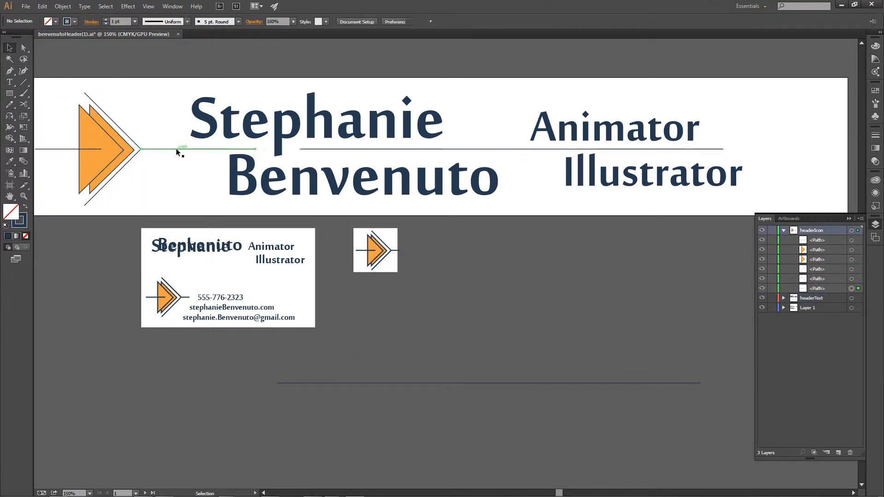
{"action": "left_click", "coordinate": [177, 149]}
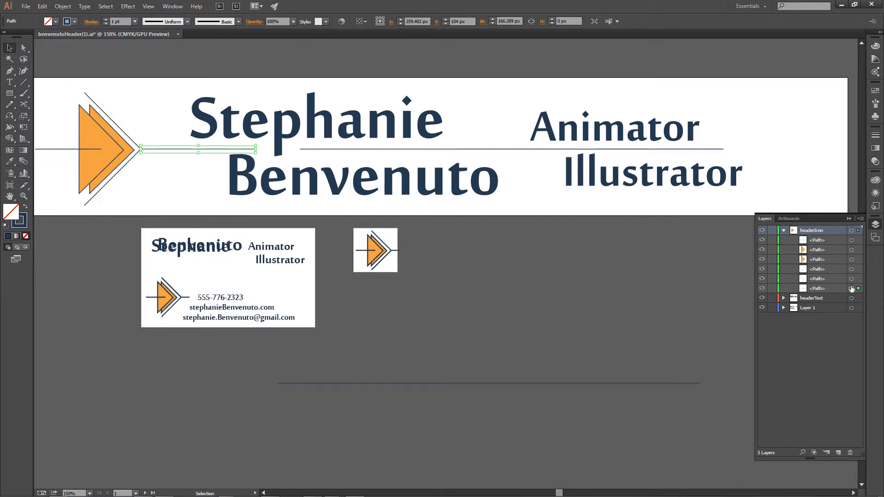
{"action": "left_click_drag", "start_coordinate": [817, 290], "coordinate": [811, 298]}
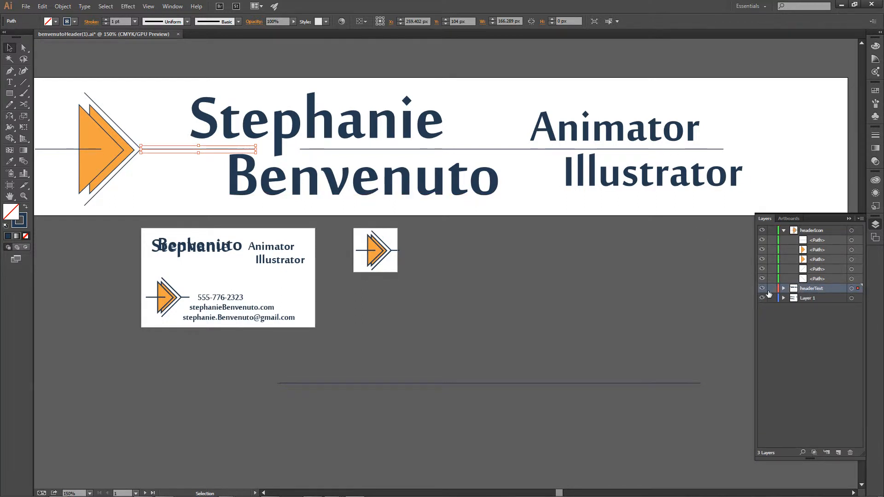
{"action": "key", "text": "ctrl+shift+a"}
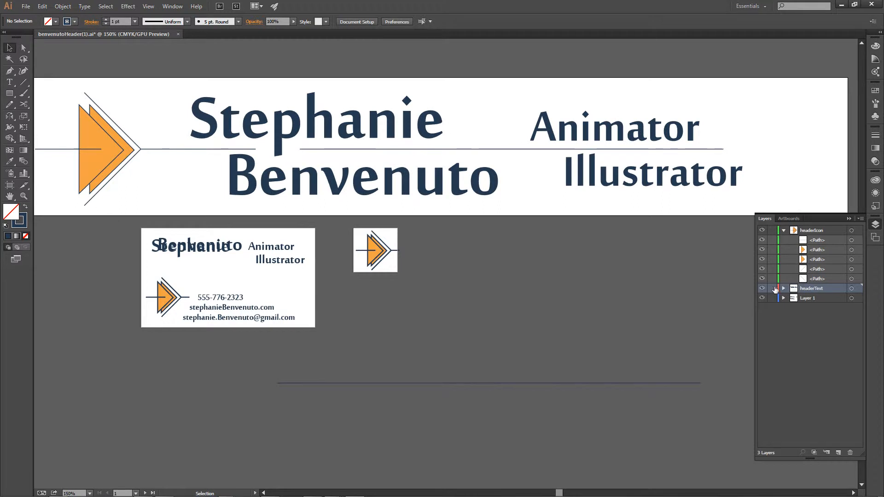
Step: Expand the headerText layer to examine its objects and highlight the Illustrator text entry
{"action": "left_click", "coordinate": [783, 288]}
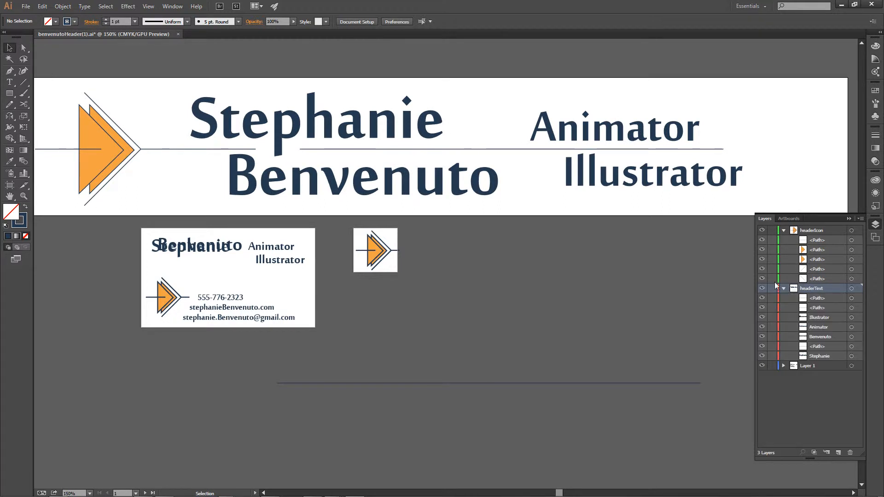
{"action": "left_click", "coordinate": [824, 317]}
{"action": "mouse_move", "coordinate": [822, 317]}
{"action": "left_mouse_down"}
{"action": "mouse_move", "coordinate": [820, 330]}
{"action": "mouse_move", "coordinate": [820, 317]}
{"action": "left_mouse_up"}
{"action": "left_click", "coordinate": [62, 6]}
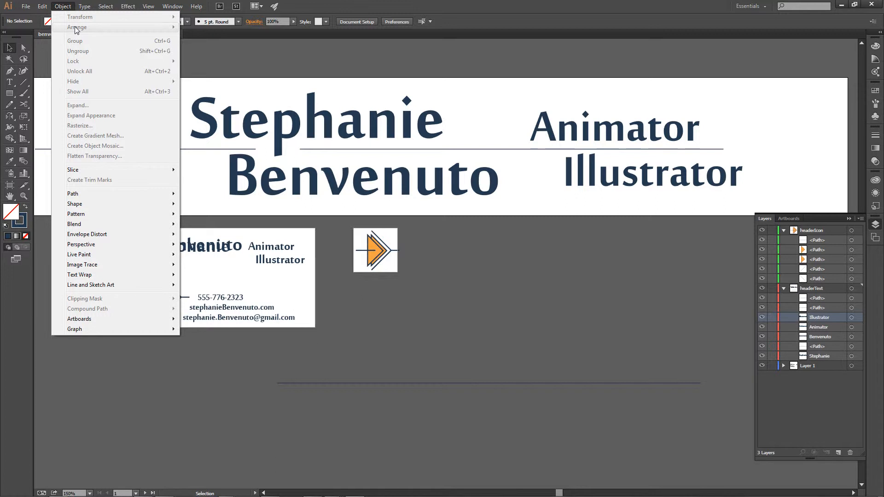
{"action": "left_click", "coordinate": [431, 291]}
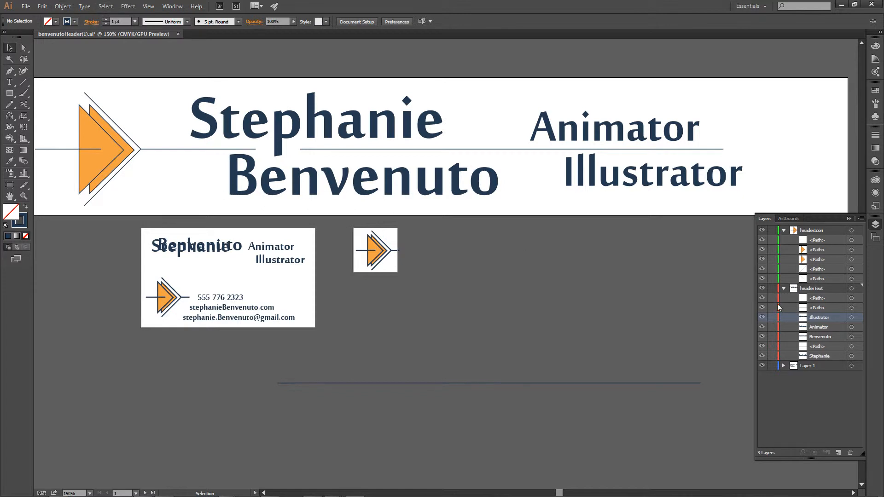
Step: Collapse the headerText and headerIcon layers and save the Illustrator file
{"action": "left_click", "coordinate": [783, 289]}
{"action": "left_click", "coordinate": [783, 230]}
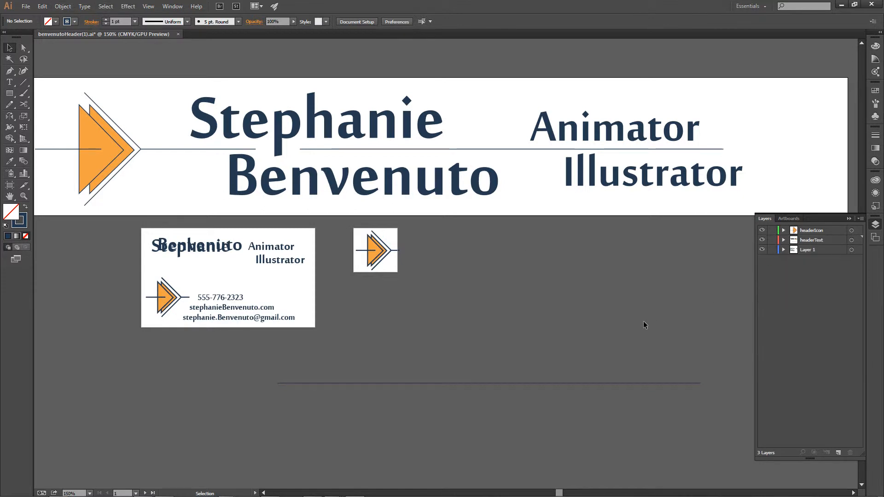
{"action": "left_click", "coordinate": [25, 6]}
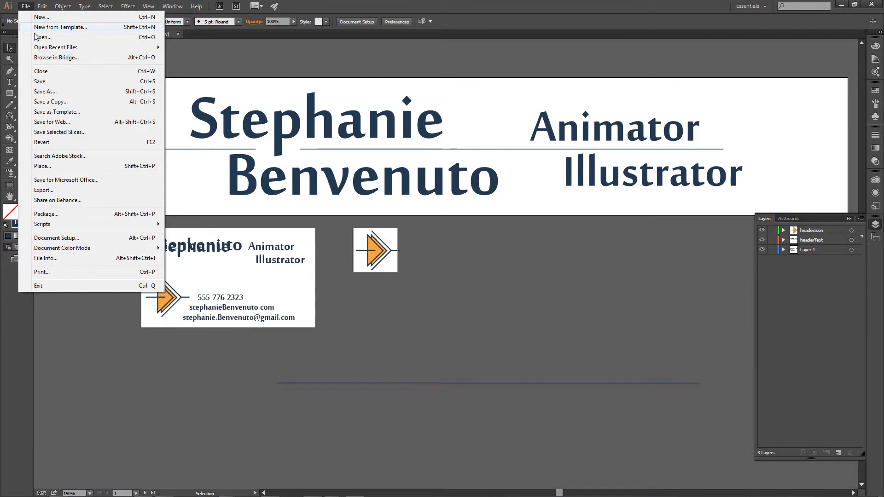
{"action": "left_click", "coordinate": [41, 81]}
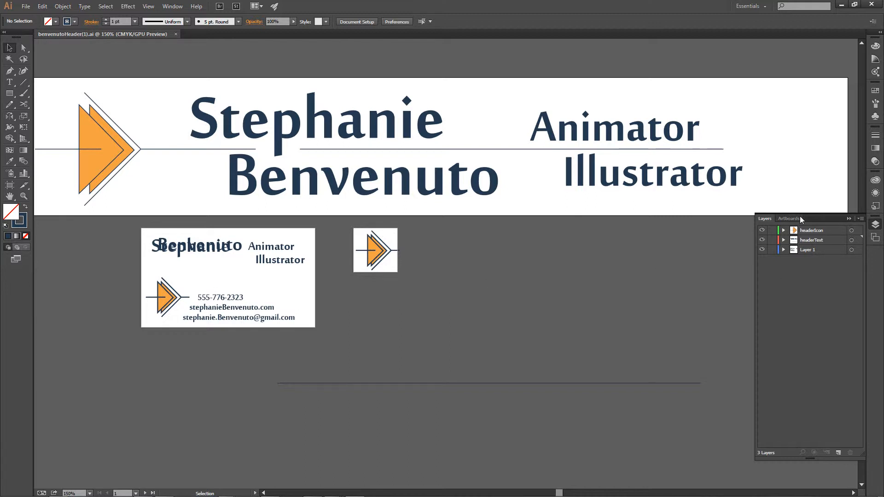
Step: Activate the header, business card and icon artboards in turn and display the artboard list, finishing on Header with nothing selected
{"action": "left_click", "coordinate": [321, 205]}
{"action": "left_click", "coordinate": [304, 286]}
{"action": "left_click", "coordinate": [390, 269]}
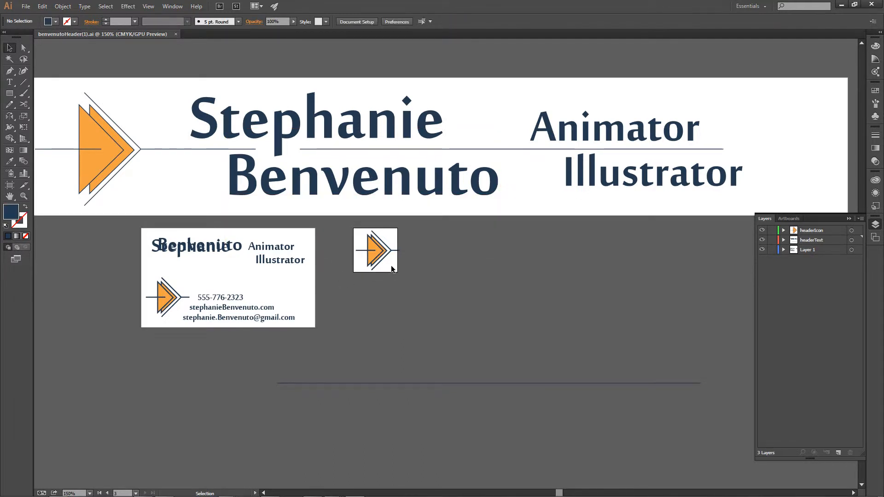
{"action": "left_click", "coordinate": [788, 219]}
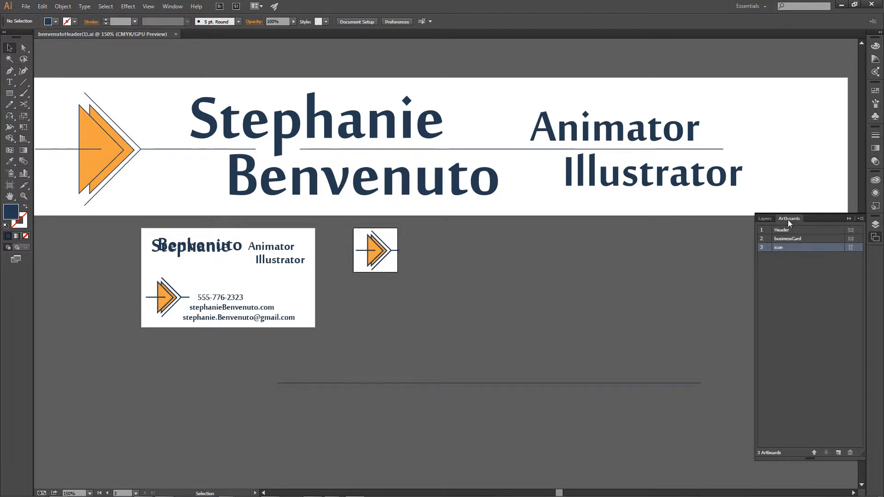
{"action": "left_click", "coordinate": [646, 209]}
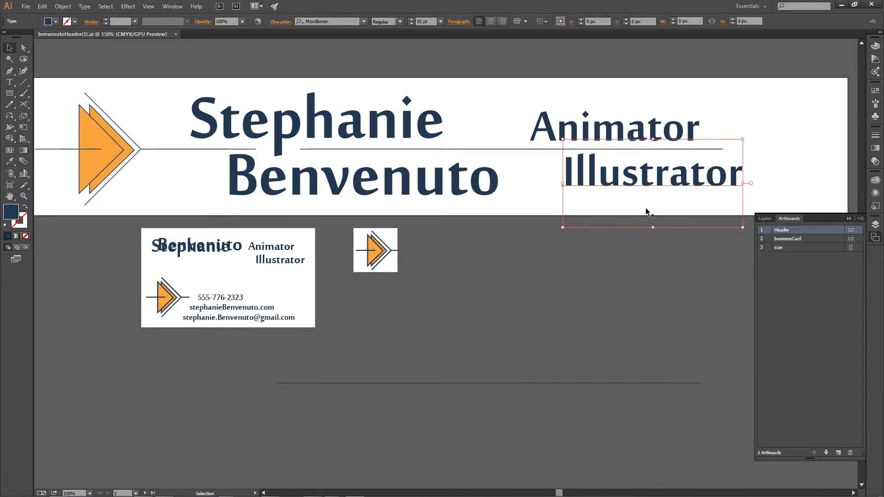
{"action": "left_click", "coordinate": [517, 213]}
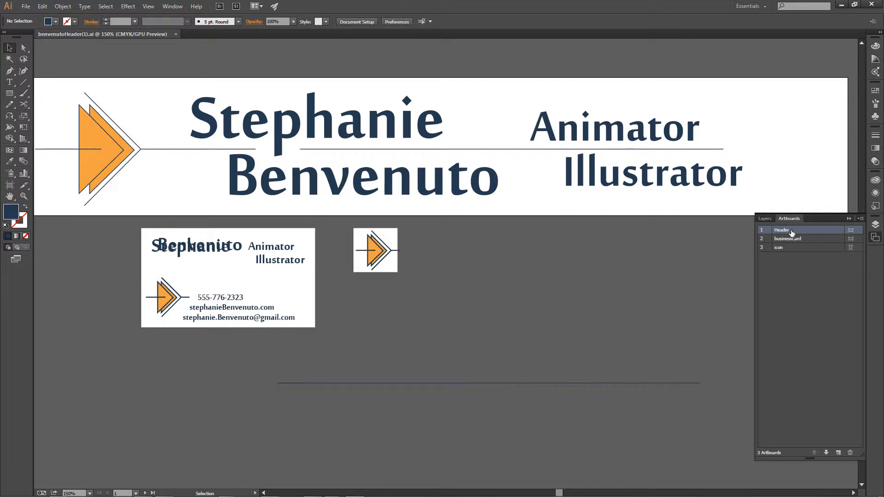
Step: Switch to Flash Professional with the empty Untitled-1 document
{"action": "mouse_move", "coordinate": [443, 489]}
{"action": "mouse_move", "coordinate": [332, 495]}
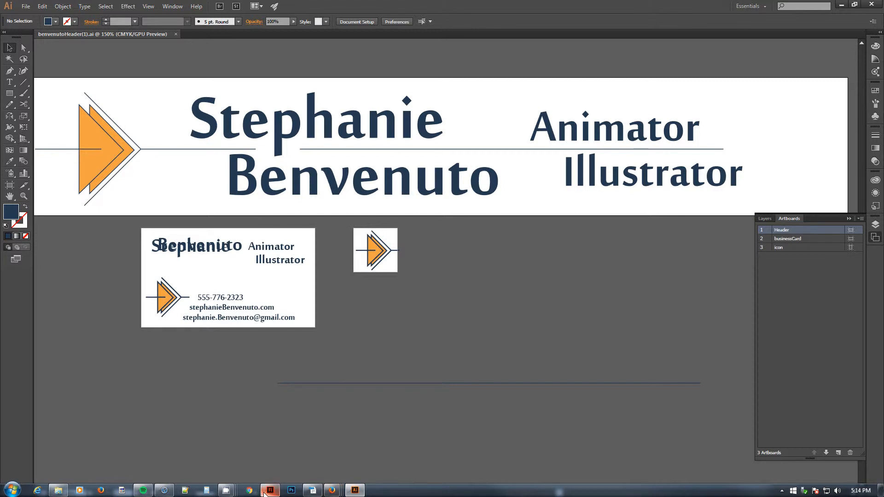
{"action": "left_click", "coordinate": [266, 491]}
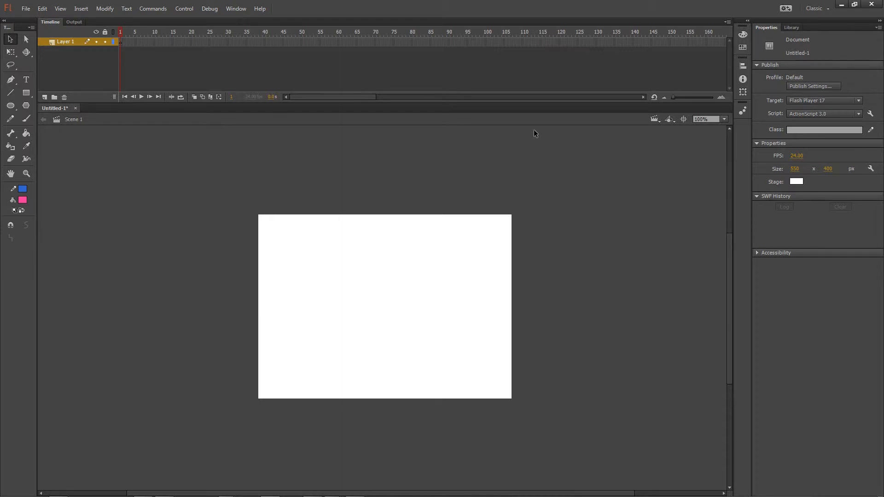
{"action": "left_click", "coordinate": [26, 8]}
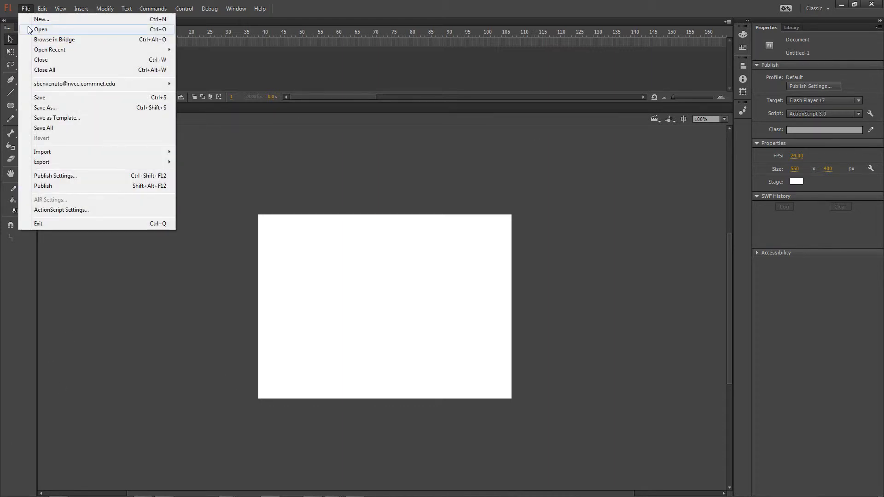
{"action": "left_click", "coordinate": [28, 30]}
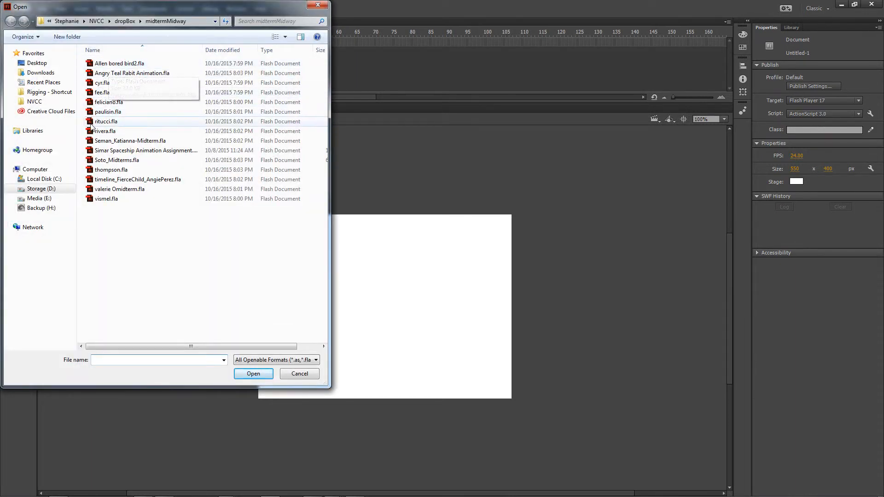
{"action": "key", "text": "Escape"}
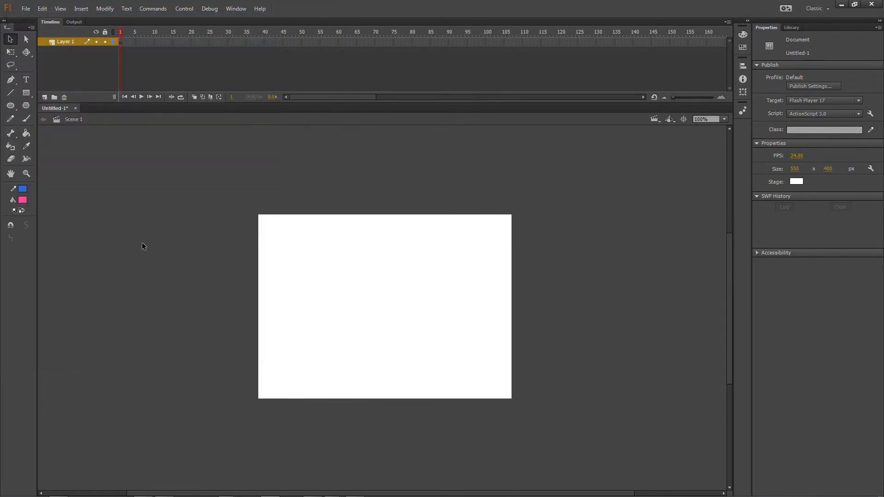
Step: Import benvenutoHeader(1).ai from the Desktop to the stage, using the Header artboard, editable paths and effects, editable text, and Flash layers
{"action": "left_click", "coordinate": [25, 9]}
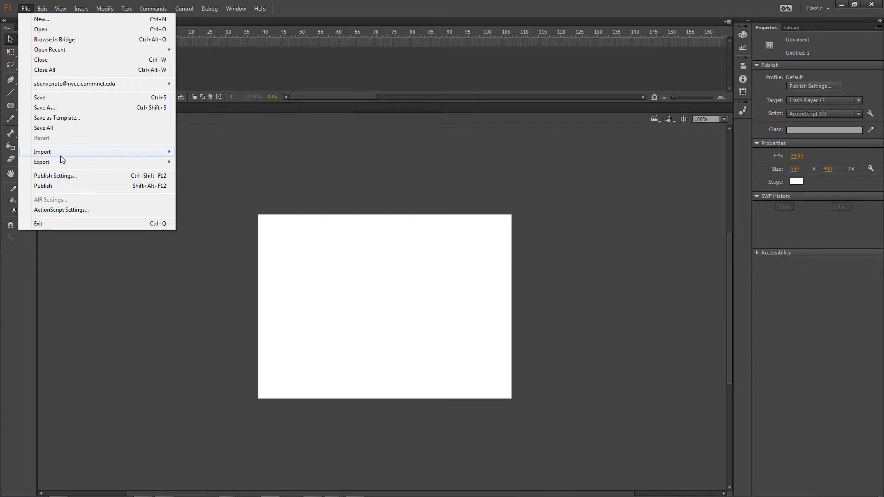
{"action": "mouse_move", "coordinate": [60, 156]}
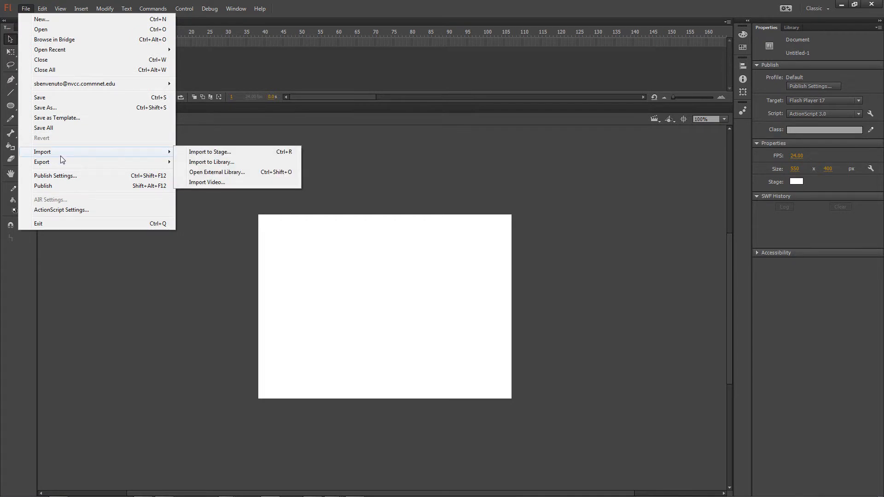
{"action": "left_click", "coordinate": [194, 153]}
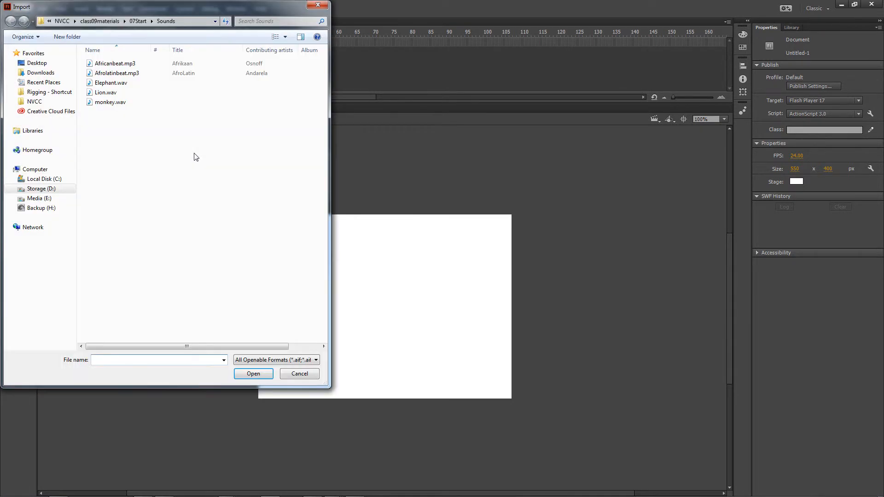
{"action": "left_click", "coordinate": [37, 63]}
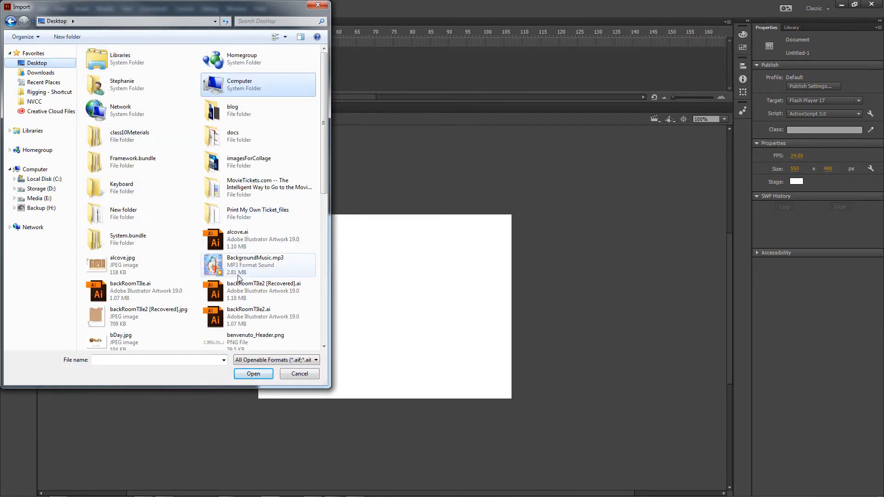
{"action": "left_click_drag", "start_coordinate": [325, 188], "coordinate": [325, 271]}
{"action": "left_click", "coordinate": [145, 199]}
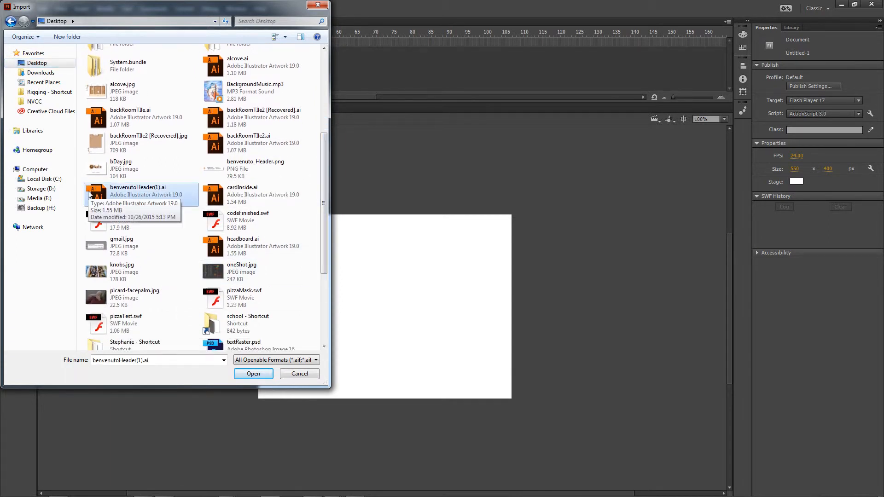
{"action": "left_click", "coordinate": [355, 491]}
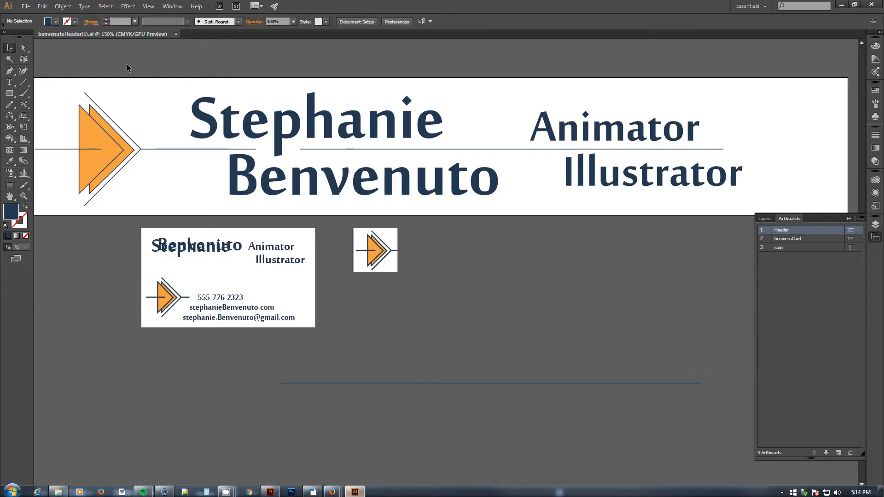
{"action": "left_click", "coordinate": [841, 6]}
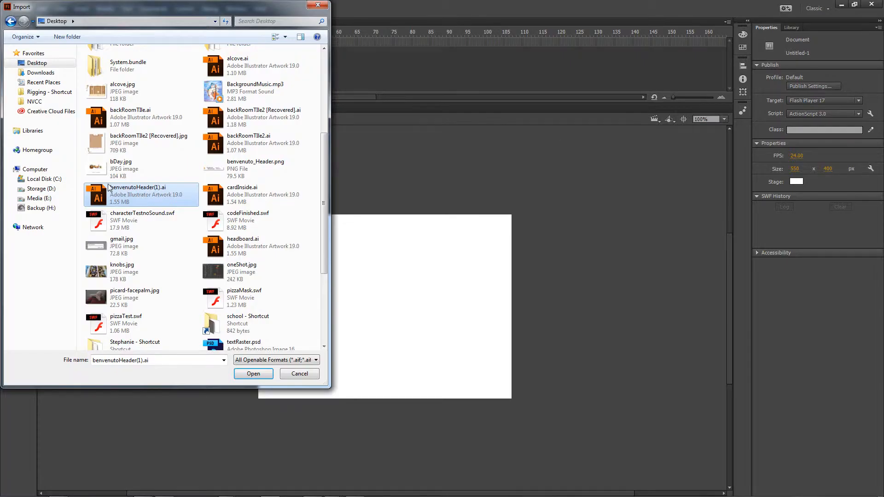
{"action": "left_click", "coordinate": [260, 375]}
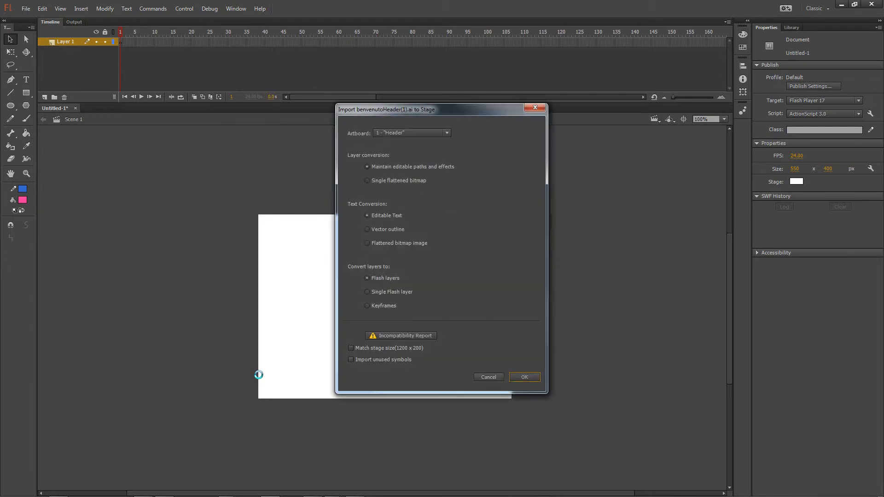
{"action": "left_click_drag", "start_coordinate": [468, 114], "coordinate": [364, 90]}
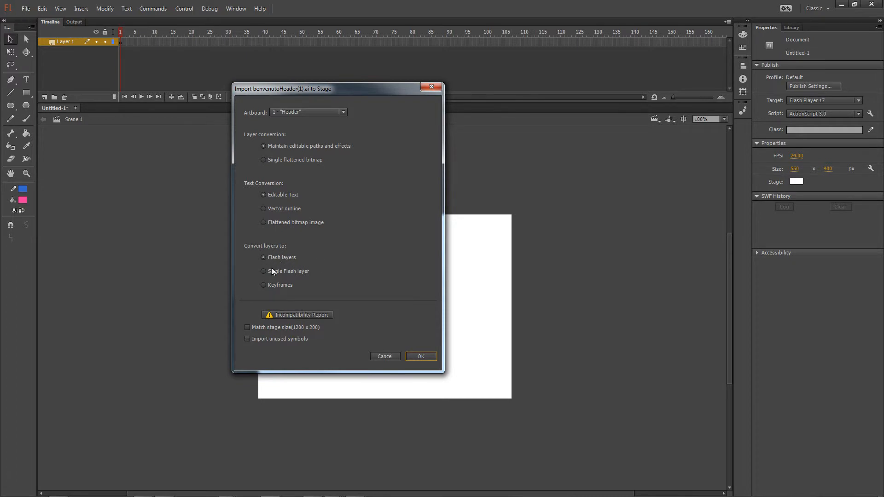
{"action": "left_click", "coordinate": [420, 356]}
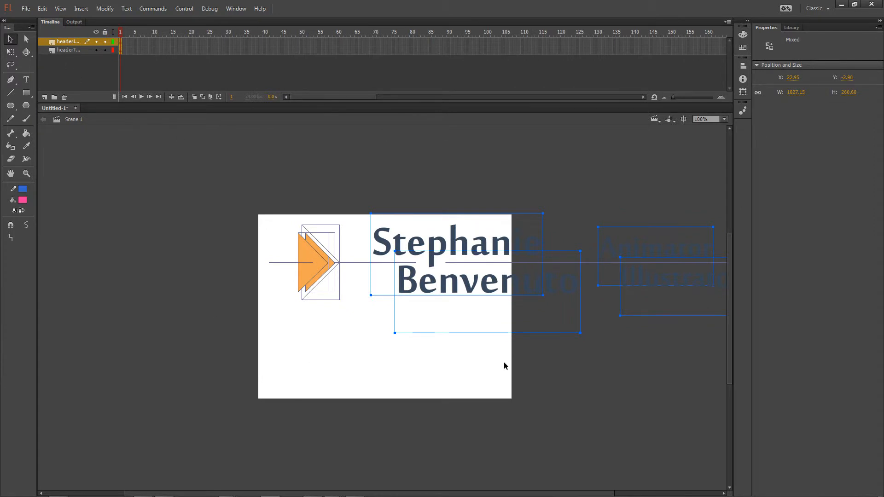
Step: Hide and reshow the headerIcon and headerText layers in turn, and widen the timeline's layer name column
{"action": "left_click", "coordinate": [96, 42]}
{"action": "left_click", "coordinate": [96, 42]}
{"action": "left_click", "coordinate": [95, 50]}
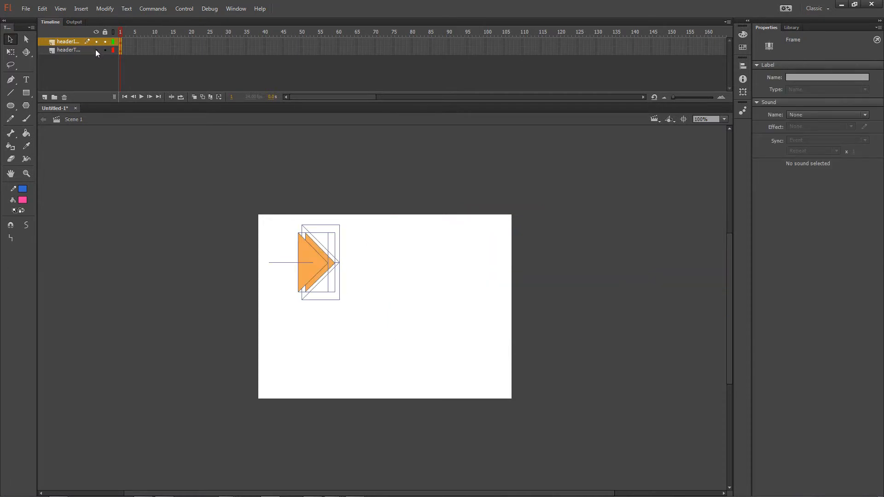
{"action": "left_click", "coordinate": [96, 50]}
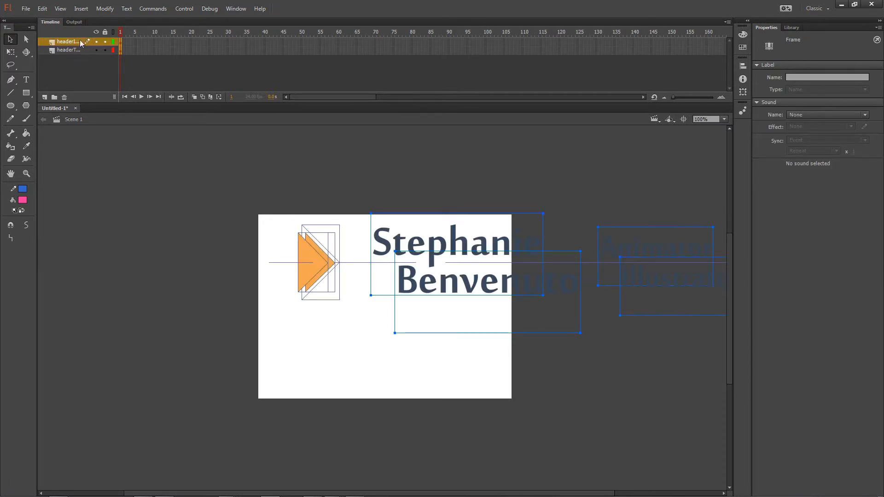
{"action": "left_click_drag", "start_coordinate": [115, 97], "coordinate": [130, 97]}
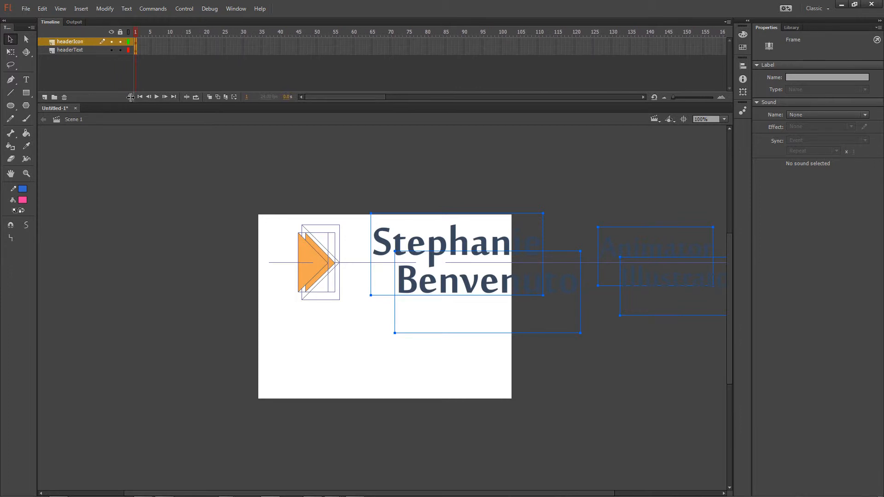
Step: Deselect the imported artwork and set the stage size to 1200 x 200 px
{"action": "left_click", "coordinate": [460, 358]}
{"action": "left_click_drag", "start_coordinate": [469, 365], "coordinate": [346, 358]}
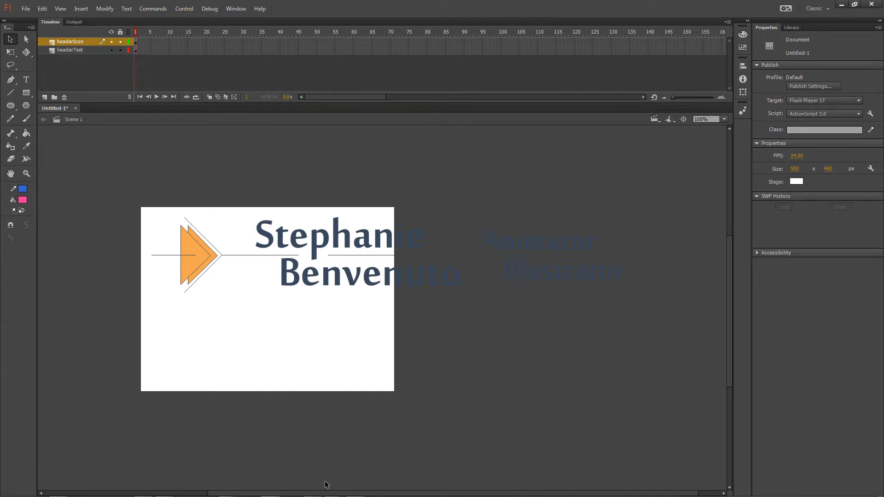
{"action": "left_click", "coordinate": [796, 169]}
{"action": "type", "text": "12"}
{"action": "left_click", "coordinate": [827, 169]}
{"action": "type", "text": "200"}
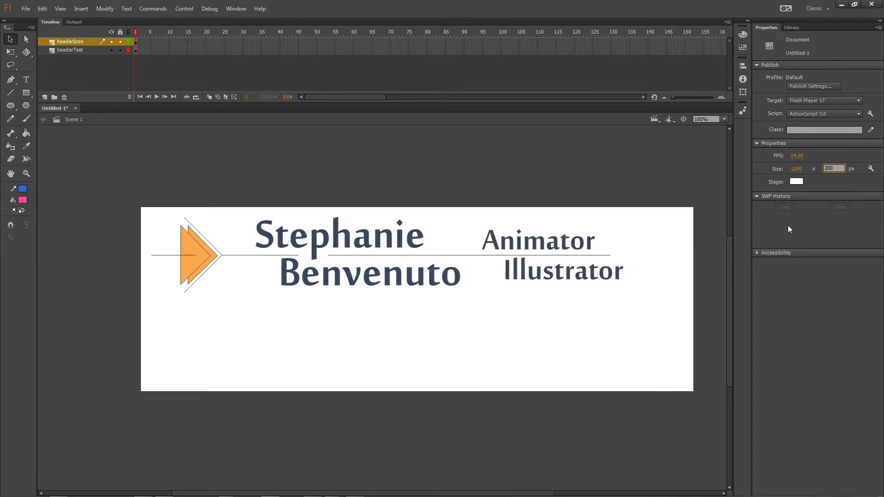
{"action": "key", "text": "Return"}
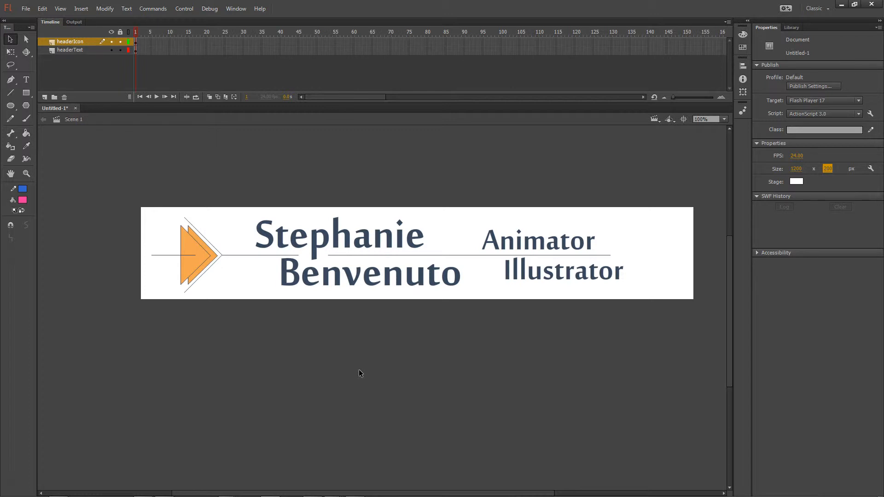
Step: Try a green stage background colour and set it back to white
{"action": "left_click", "coordinate": [797, 183]}
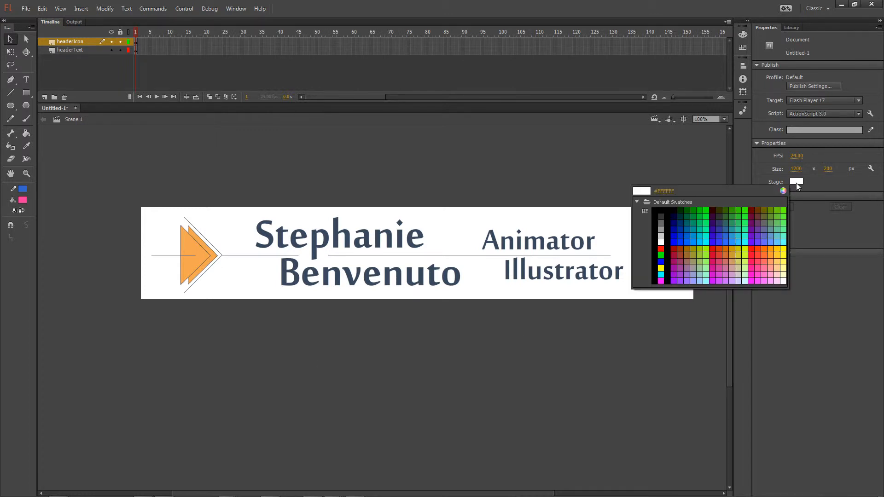
{"action": "left_click", "coordinate": [734, 215]}
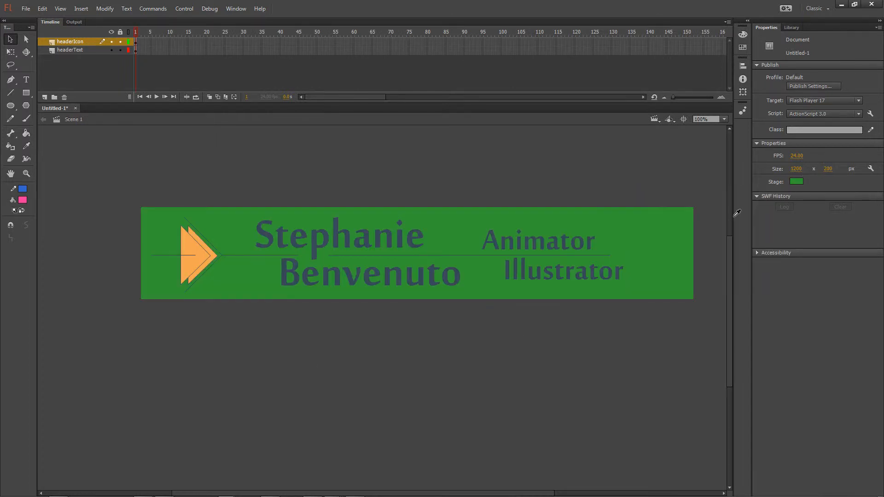
{"action": "left_click", "coordinate": [798, 181]}
{"action": "left_click", "coordinate": [662, 241]}
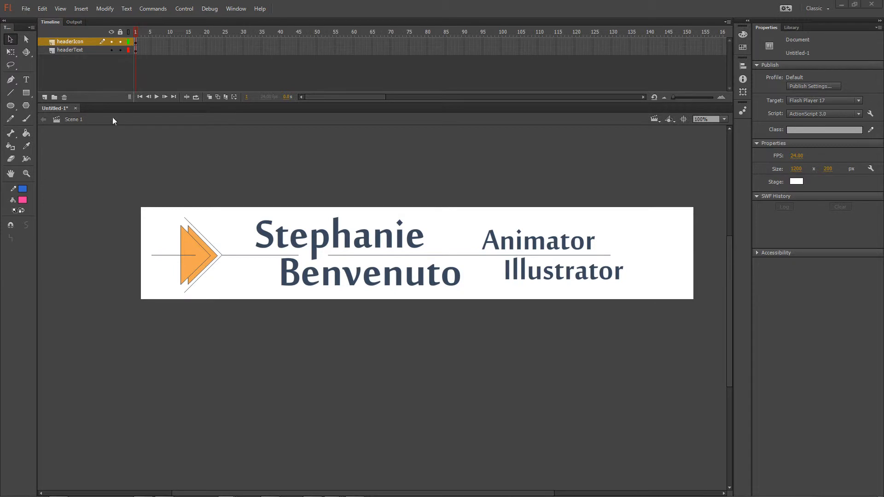
Step: Select the headerText and headerIcon layers and individual text objects to examine what each layer holds, and deselect everything
{"action": "left_click", "coordinate": [82, 51]}
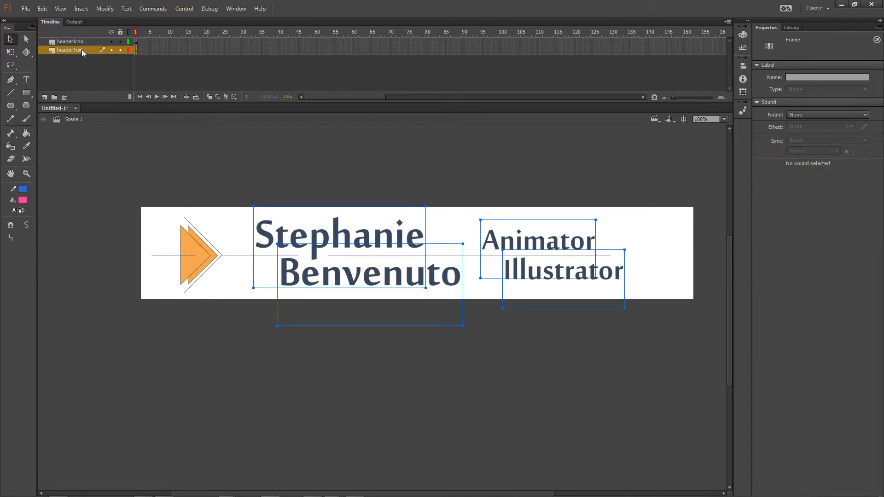
{"action": "left_click", "coordinate": [81, 42]}
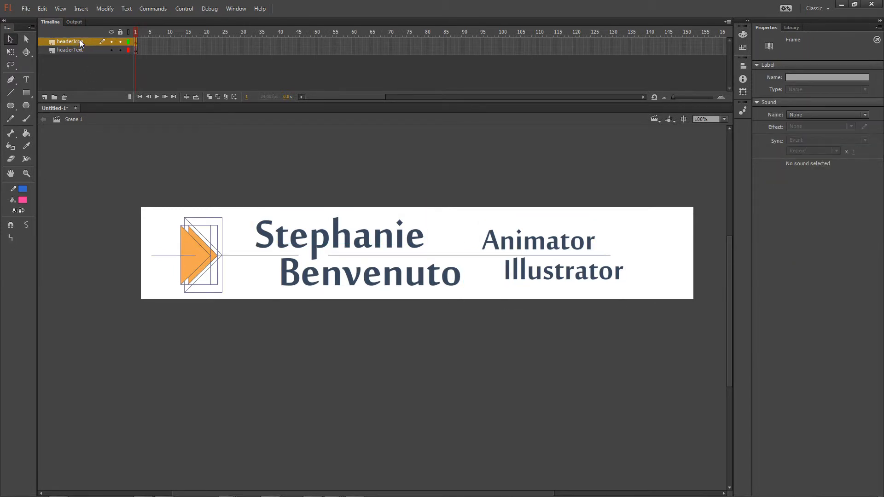
{"action": "left_click", "coordinate": [292, 244]}
{"action": "left_click", "coordinate": [463, 279]}
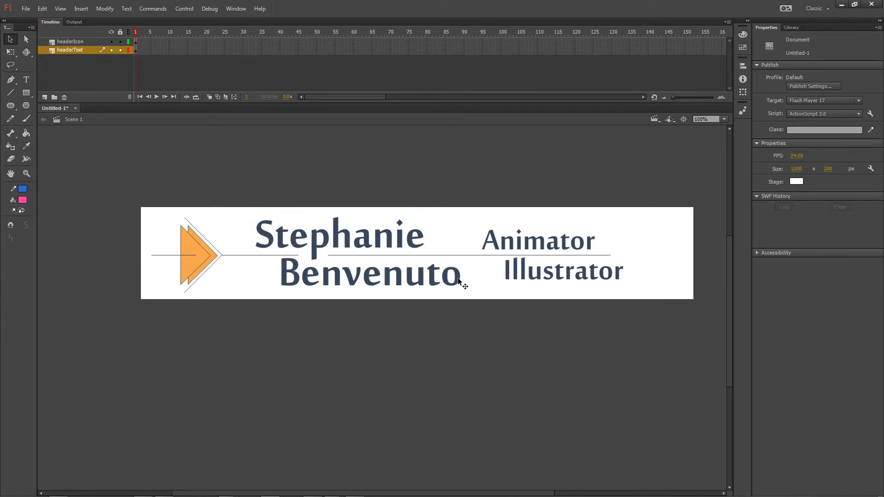
{"action": "left_click", "coordinate": [459, 279]}
{"action": "left_click", "coordinate": [515, 228]}
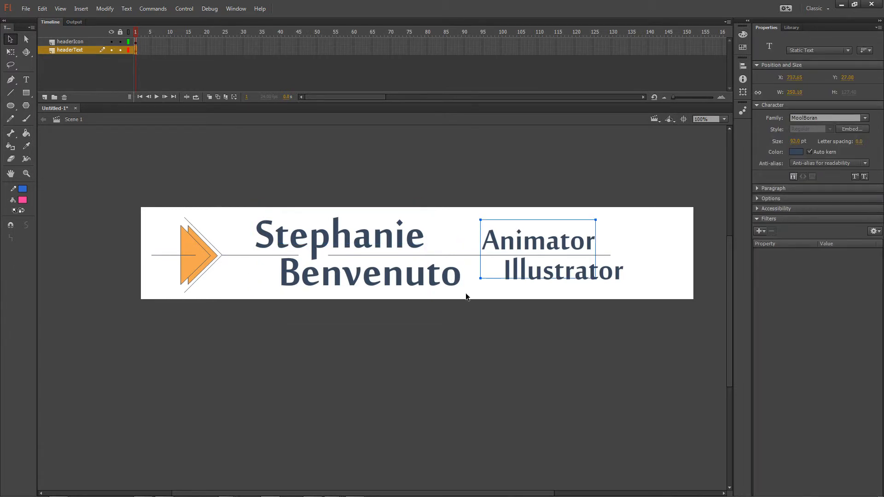
{"action": "left_click", "coordinate": [357, 332]}
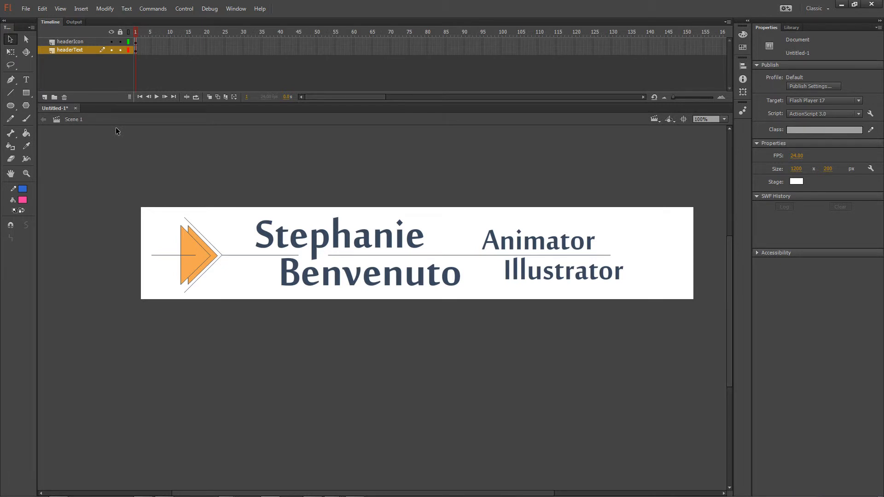
Step: Select the headerIcon artwork by its layer and with a marquee around the arrow, and clear the selection
{"action": "left_click", "coordinate": [77, 42]}
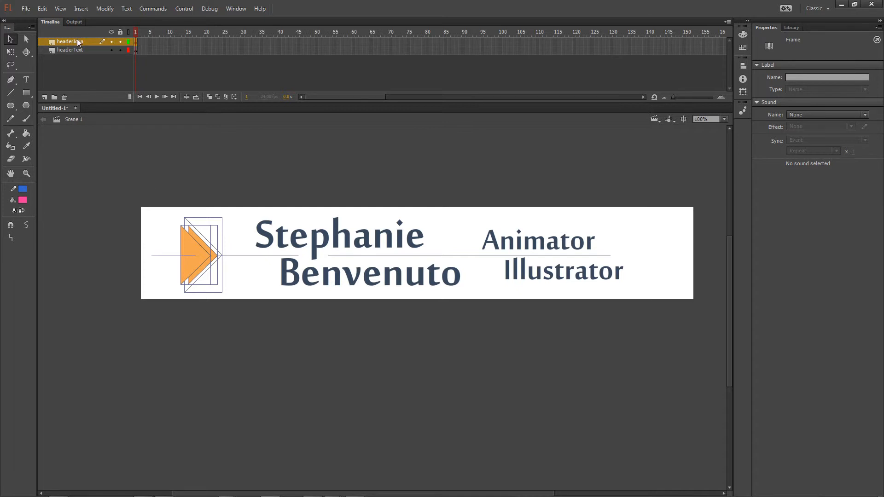
{"action": "left_click_drag", "start_coordinate": [140, 192], "coordinate": [238, 316]}
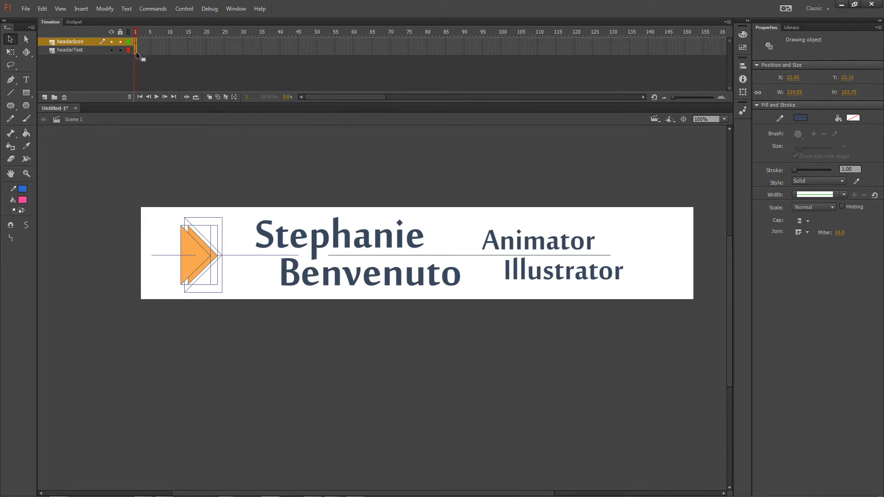
{"action": "left_click", "coordinate": [120, 192]}
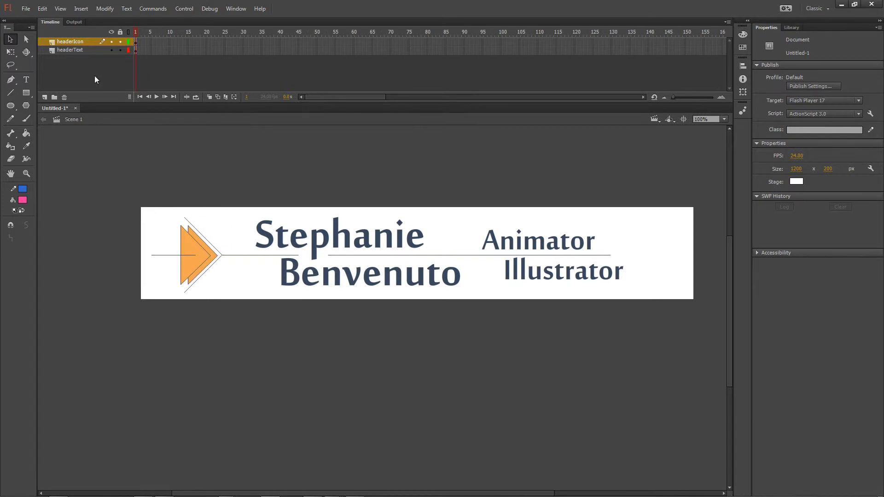
Step: Convert the headerIcon layer's artwork to a Movie Clip symbol named icon
{"action": "left_click", "coordinate": [77, 44]}
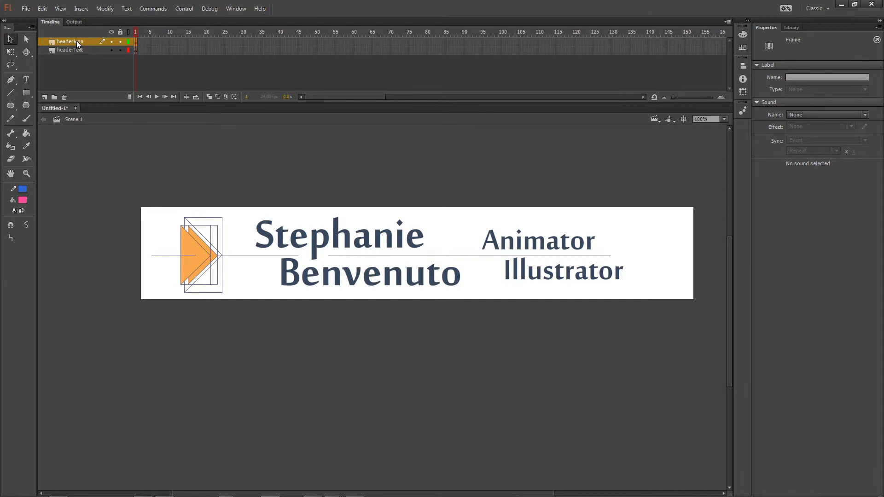
{"action": "left_click", "coordinate": [105, 9]}
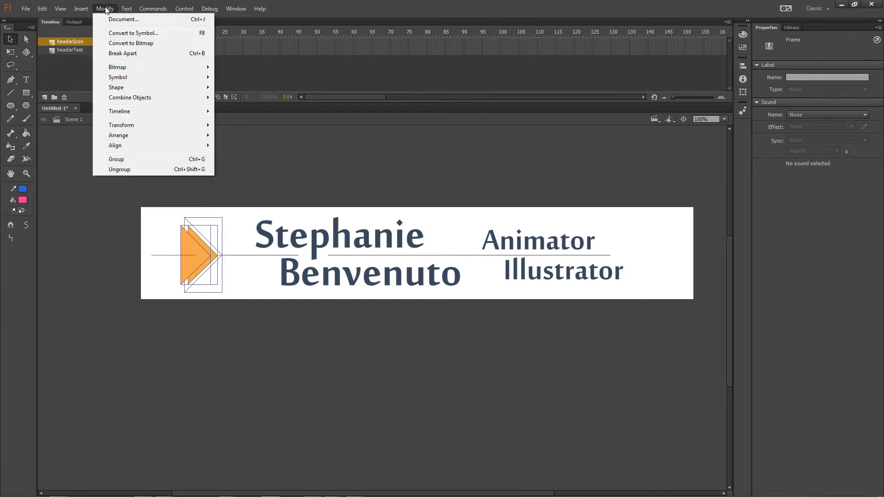
{"action": "left_click", "coordinate": [114, 35]}
{"action": "left_click", "coordinate": [347, 105]}
{"action": "left_click", "coordinate": [344, 116]}
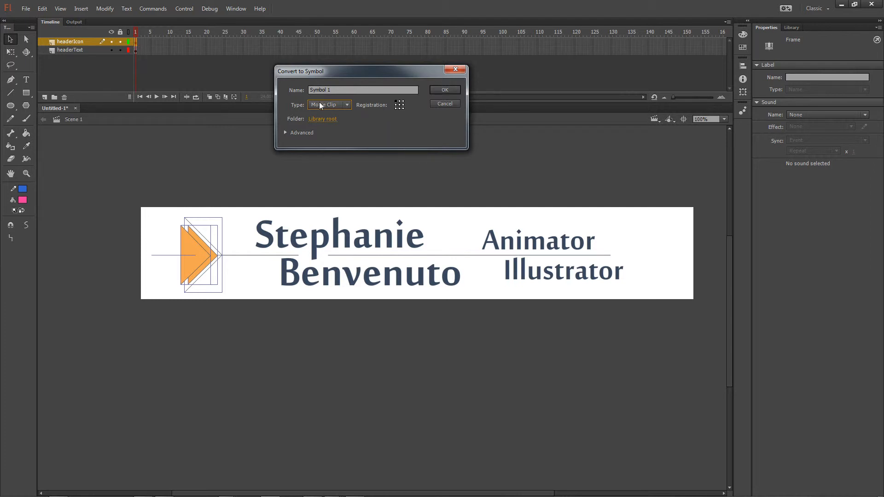
{"action": "left_click_drag", "start_coordinate": [334, 90], "coordinate": [259, 82]}
{"action": "type", "text": "icon"}
{"action": "left_click", "coordinate": [443, 90]}
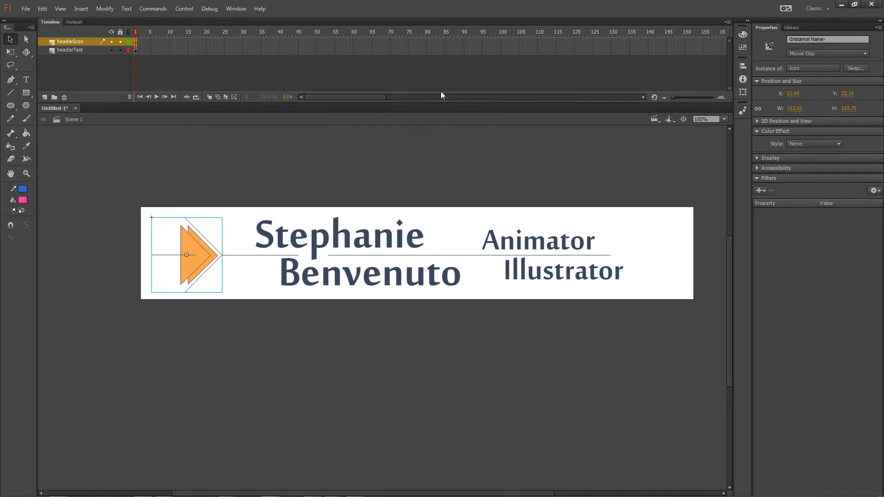
Step: Convert all the artwork on the headerText layer to a Movie Clip symbol named text
{"action": "left_click", "coordinate": [68, 50]}
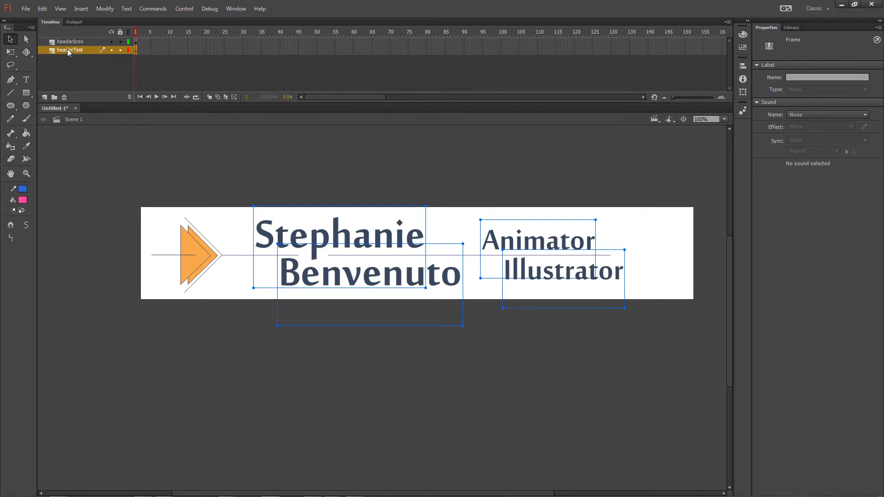
{"action": "left_click", "coordinate": [105, 8]}
{"action": "left_click", "coordinate": [114, 33]}
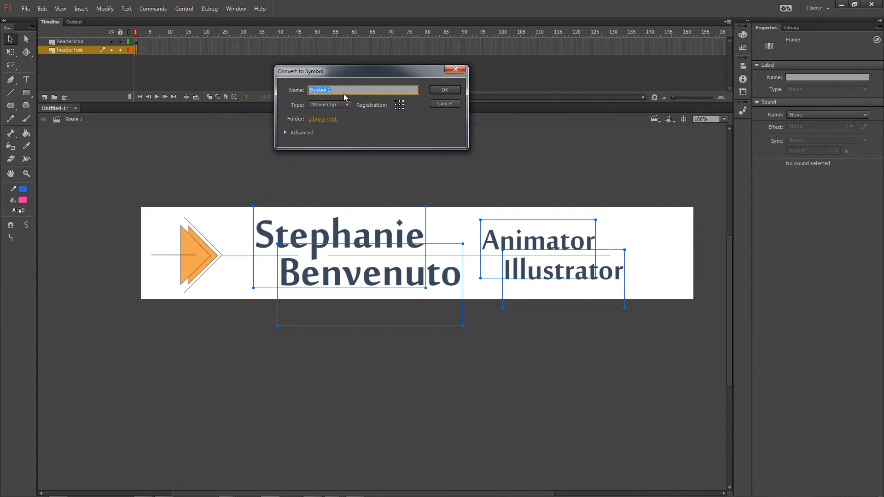
{"action": "type", "text": "text"}
{"action": "left_click", "coordinate": [447, 92]}
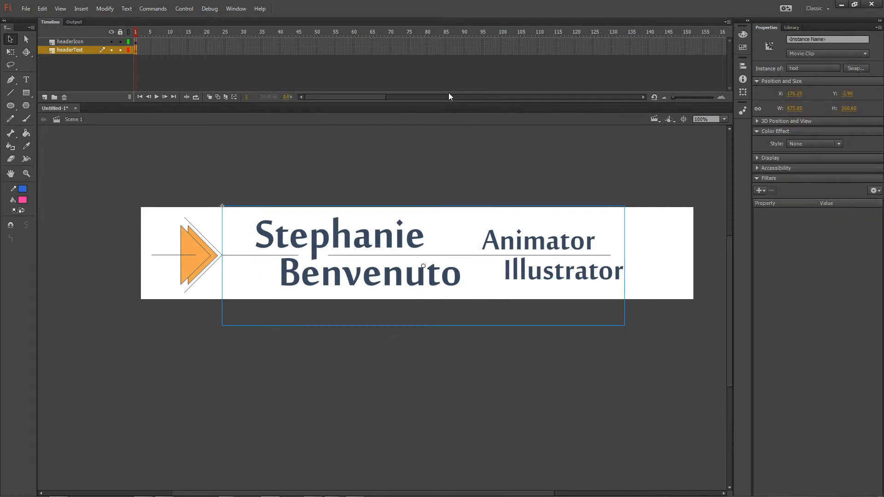
Step: Hide and show the headerText and headerIcon layers one at a time to check what each contains
{"action": "left_click", "coordinate": [111, 51]}
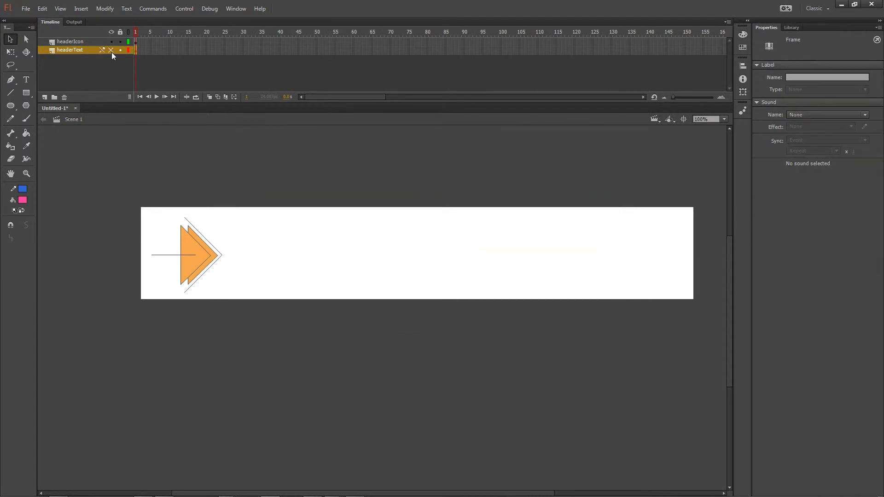
{"action": "left_click", "coordinate": [111, 50]}
{"action": "left_click", "coordinate": [110, 41]}
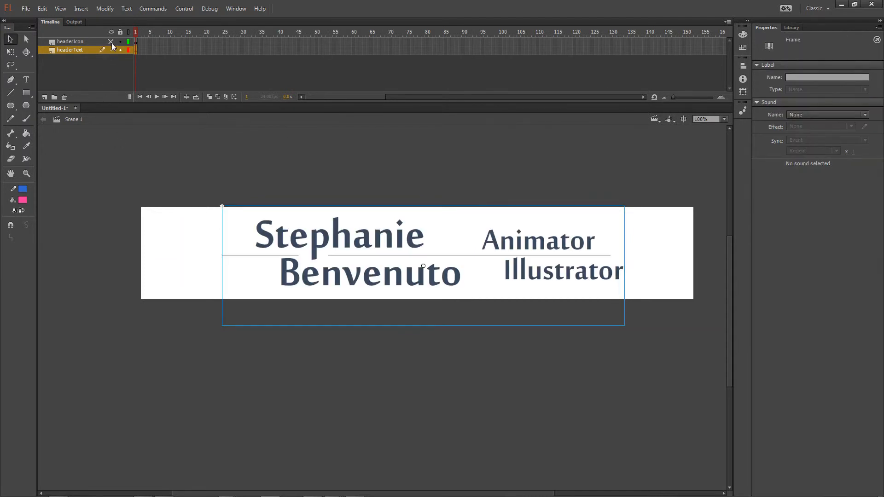
{"action": "left_click", "coordinate": [111, 42]}
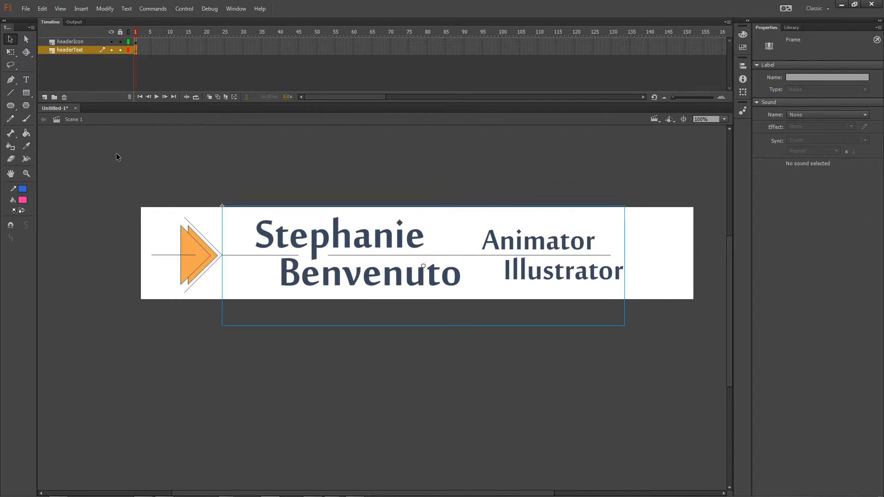
Step: Widen the frame cells in the timeline and select the headerIcon and headerText layers in turn
{"action": "left_click", "coordinate": [728, 22]}
{"action": "left_click", "coordinate": [747, 54]}
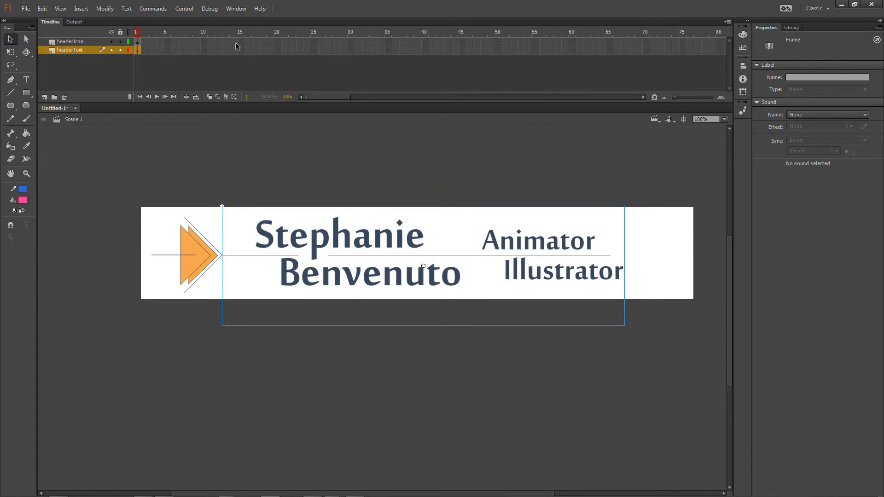
{"action": "left_click", "coordinate": [66, 42]}
{"action": "left_click", "coordinate": [68, 49]}
Step: Toggle the headerText layer's visibility and lock, and pick empty frames on both layers to examine the timeline
{"action": "left_click", "coordinate": [112, 49]}
{"action": "left_click", "coordinate": [111, 50]}
{"action": "left_click", "coordinate": [120, 50]}
{"action": "left_click", "coordinate": [120, 49]}
{"action": "left_click", "coordinate": [174, 50]}
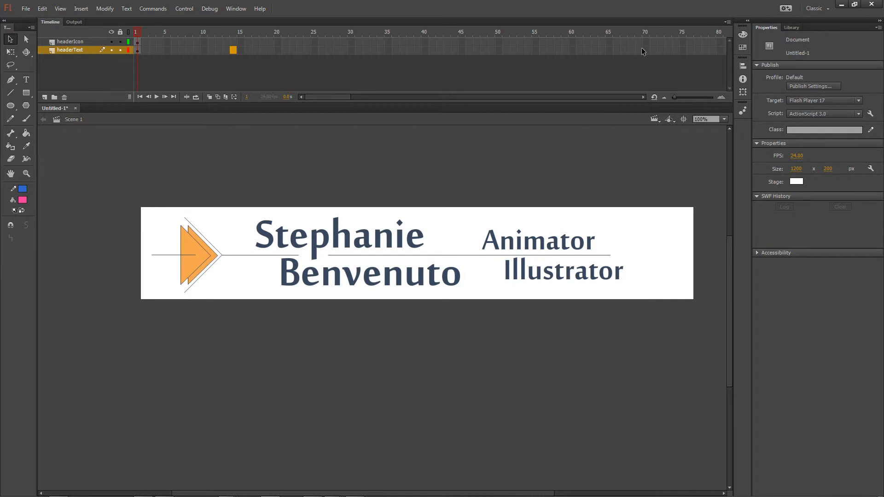
{"action": "left_click", "coordinate": [151, 51]}
{"action": "left_click", "coordinate": [498, 42]}
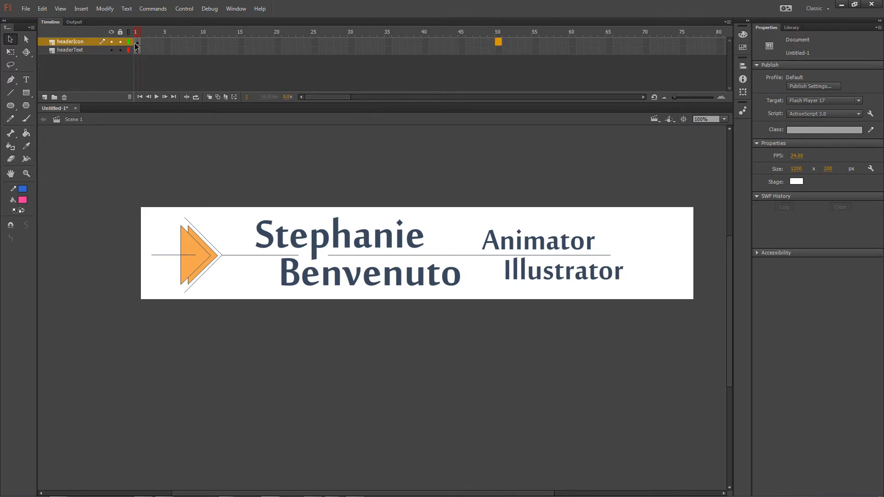
{"action": "left_click", "coordinate": [358, 42]}
Step: Delete the icon from the first frame of the headerIcon layer and undo the deletion
{"action": "left_click", "coordinate": [137, 42]}
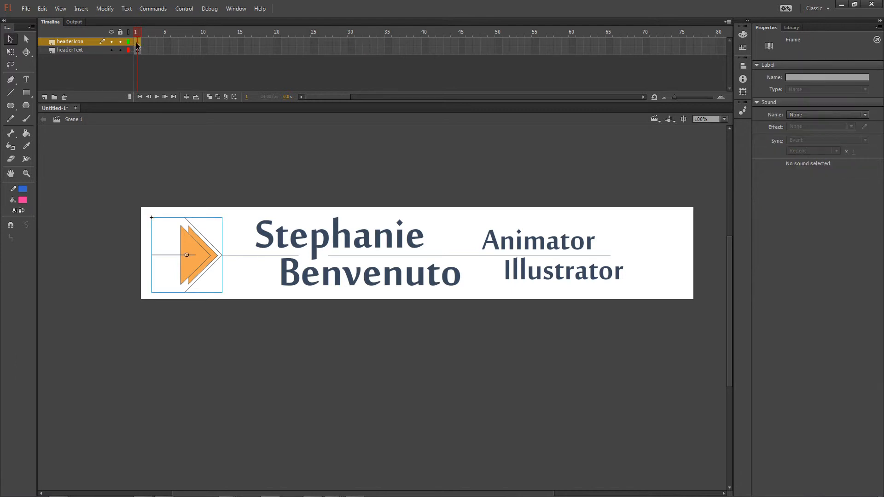
{"action": "key", "text": "Delete"}
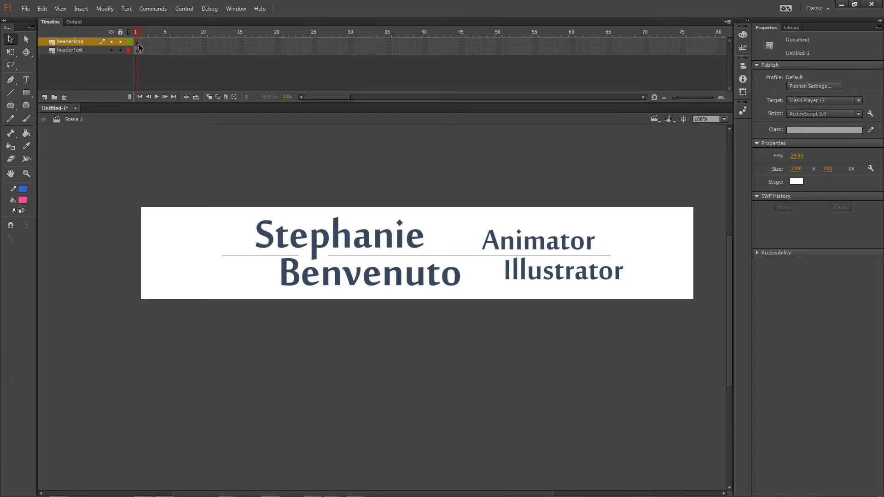
{"action": "key", "text": "ctrl+z"}
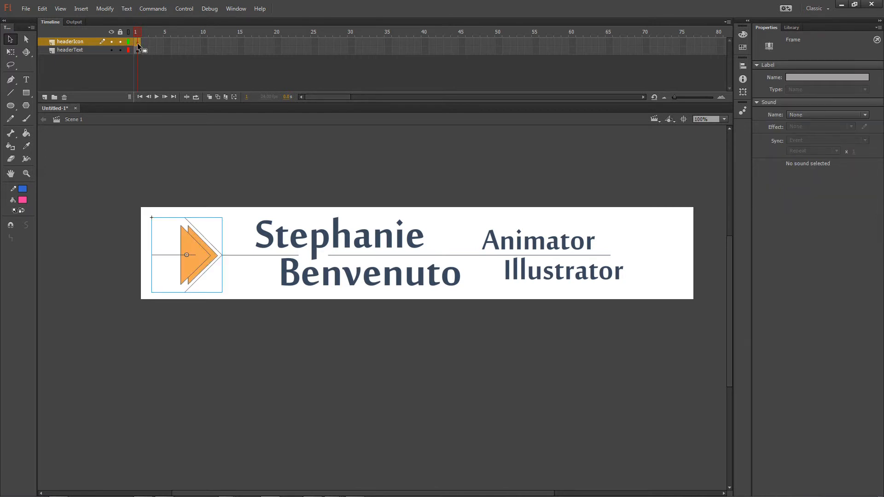
Step: Extend the headerIcon layer to frame 50 by inserting a regular frame there
{"action": "left_click", "coordinate": [496, 44]}
{"action": "right_click", "coordinate": [496, 43]}
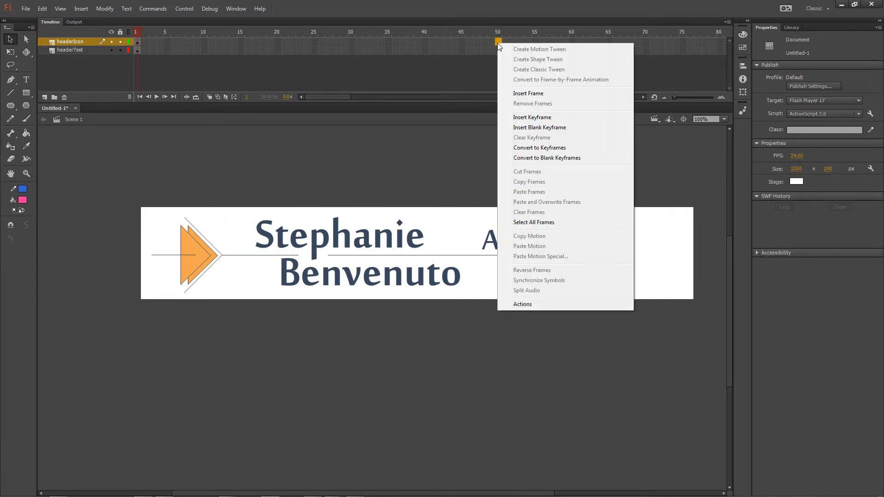
{"action": "left_click", "coordinate": [528, 93]}
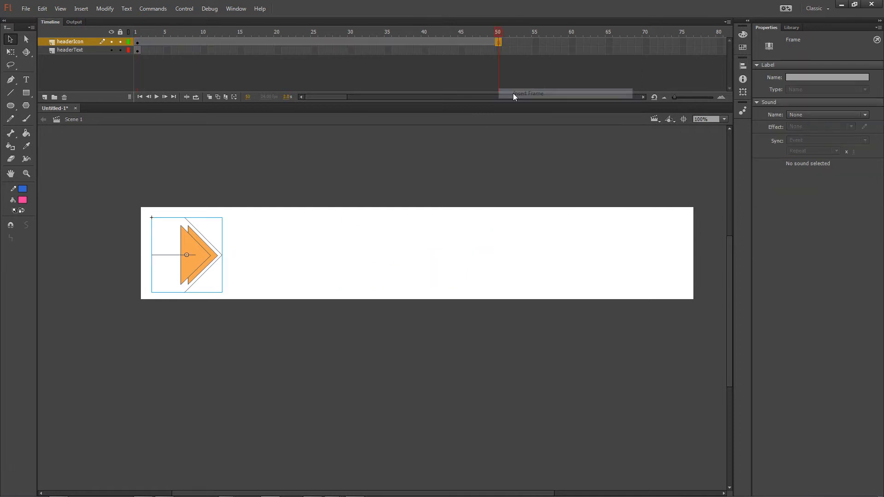
{"action": "left_click_drag", "start_coordinate": [242, 29], "coordinate": [157, 30]}
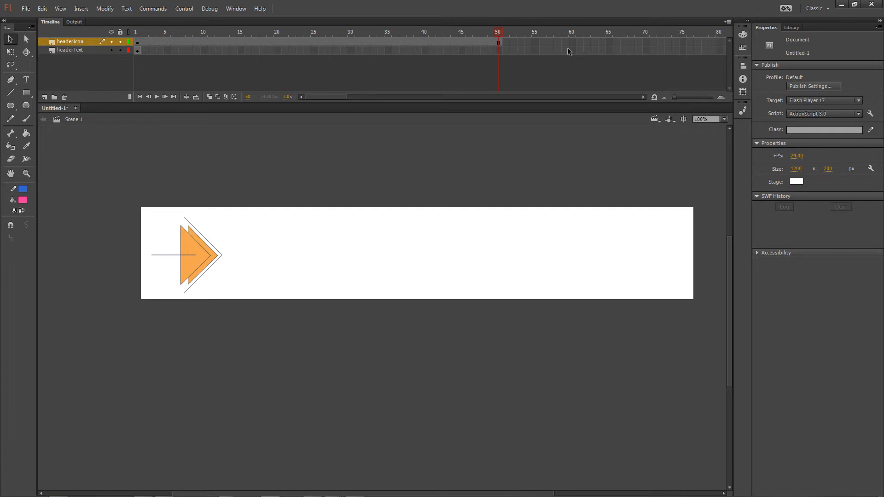
Step: Insert a keyframe at frame 50 of the headerText layer and check the frames before it
{"action": "left_click", "coordinate": [77, 51]}
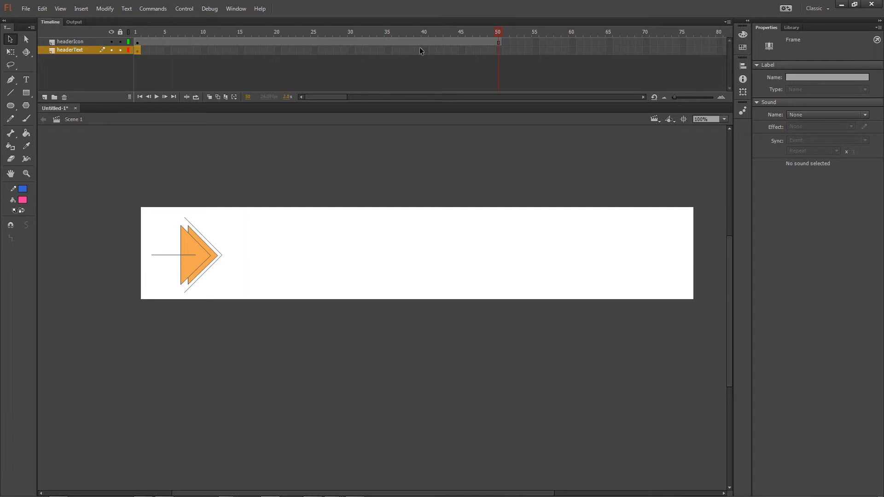
{"action": "left_click", "coordinate": [498, 50]}
{"action": "right_click", "coordinate": [497, 49]}
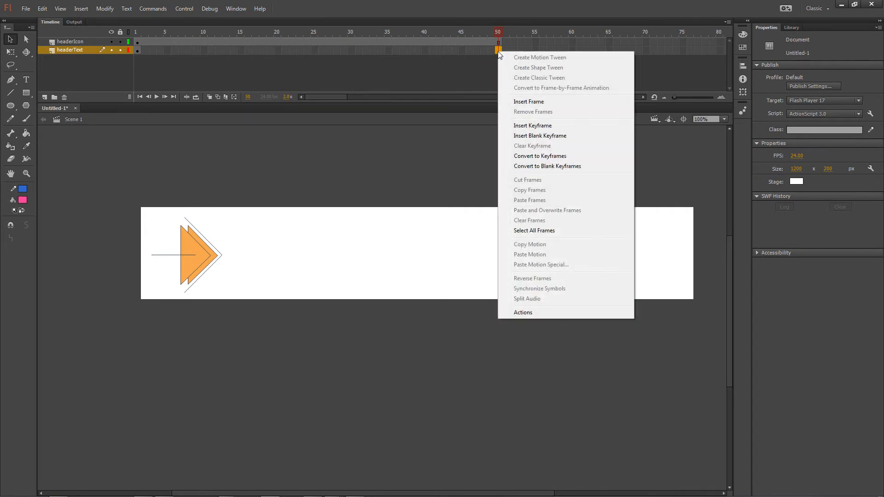
{"action": "left_click", "coordinate": [527, 126]}
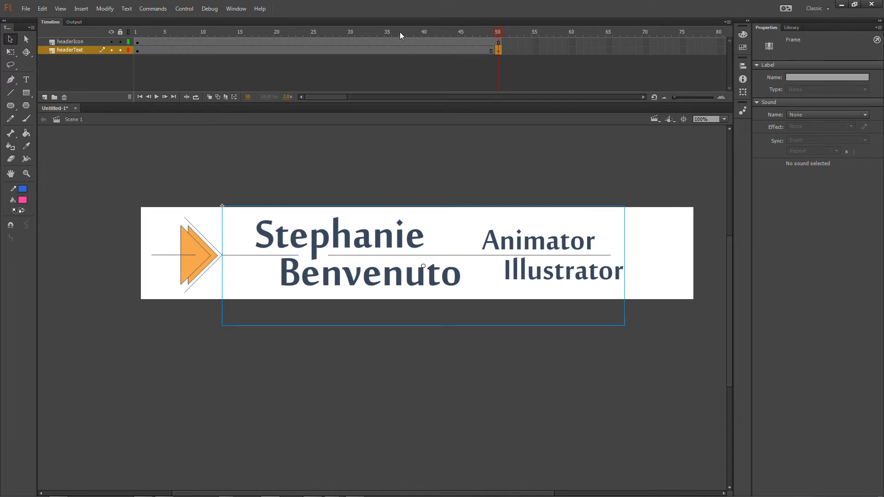
{"action": "left_click", "coordinate": [387, 31]}
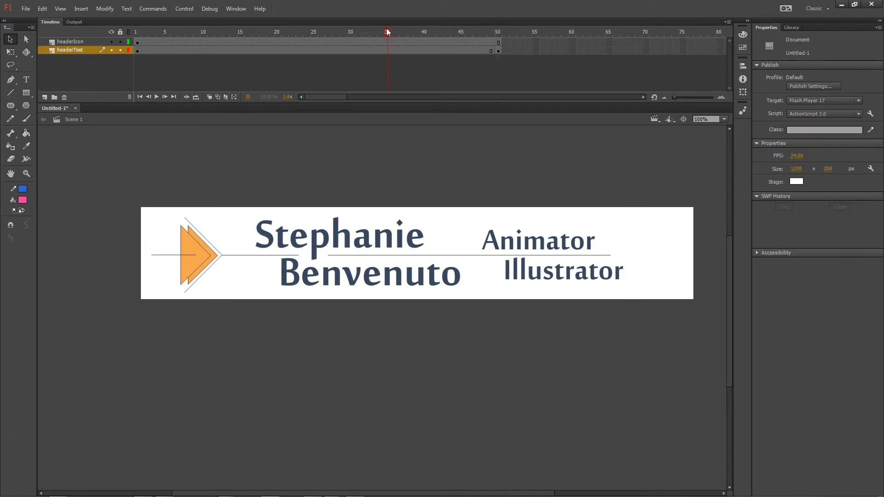
{"action": "left_click", "coordinate": [492, 51]}
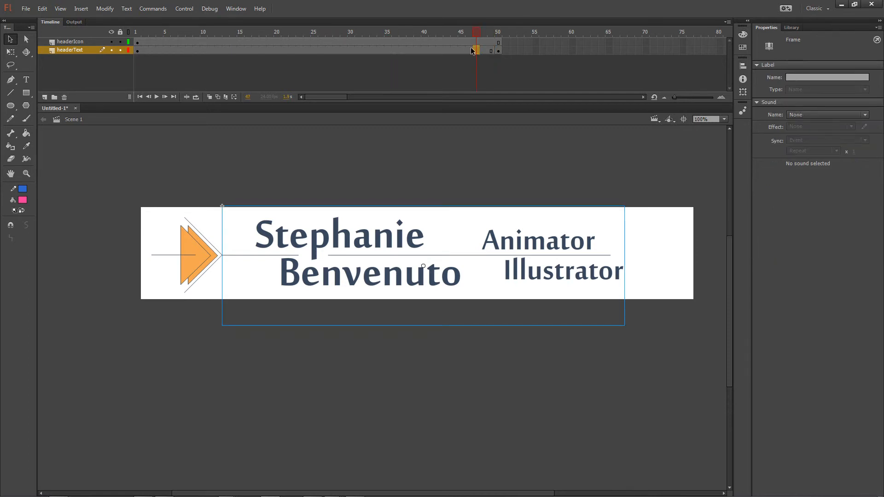
Step: Move the text symbol on frame 50 up partly above the stage and compare it with frames 49 and 1
{"action": "left_click", "coordinate": [500, 52]}
{"action": "left_click_drag", "start_coordinate": [511, 241], "coordinate": [512, 202]}
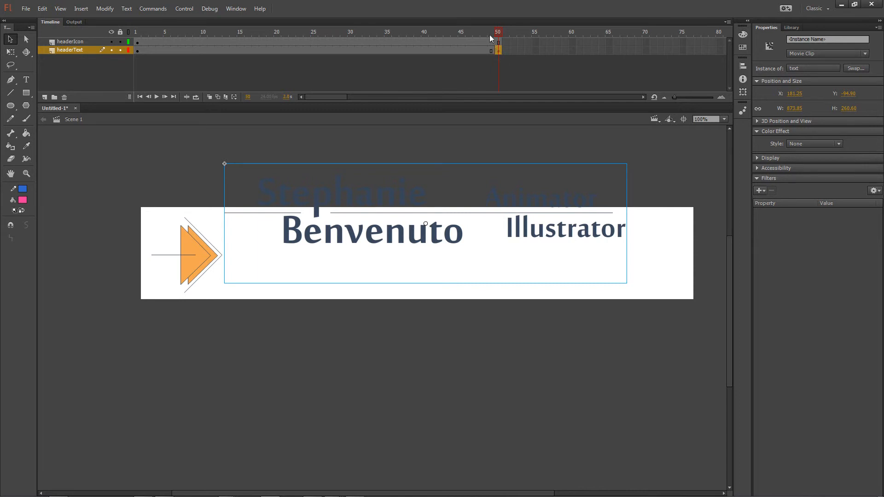
{"action": "left_click_drag", "start_coordinate": [494, 31], "coordinate": [493, 30]}
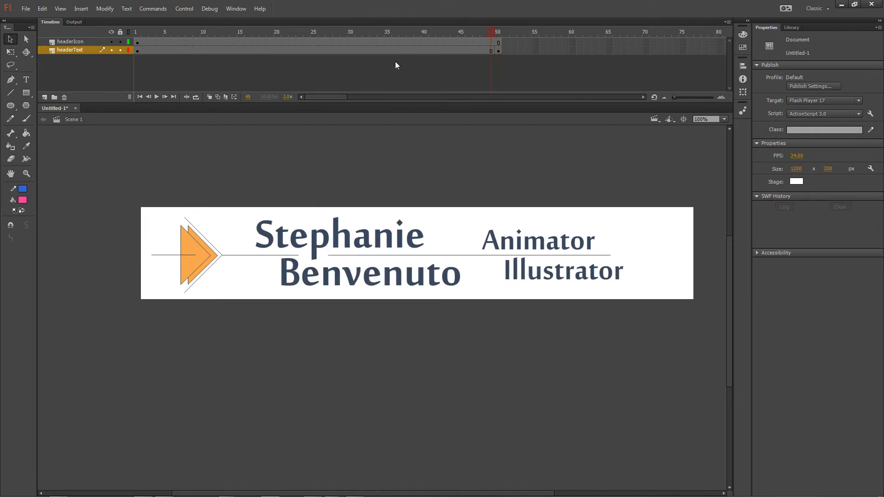
{"action": "left_click", "coordinate": [138, 51]}
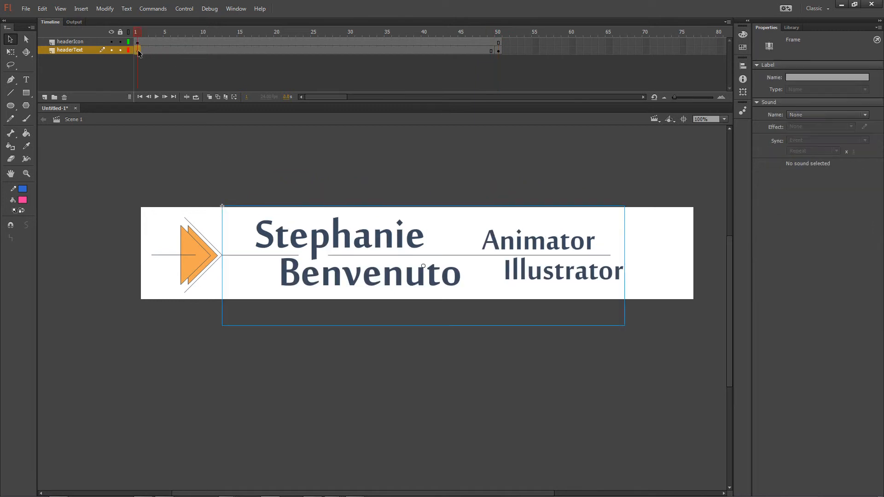
{"action": "left_click", "coordinate": [499, 52]}
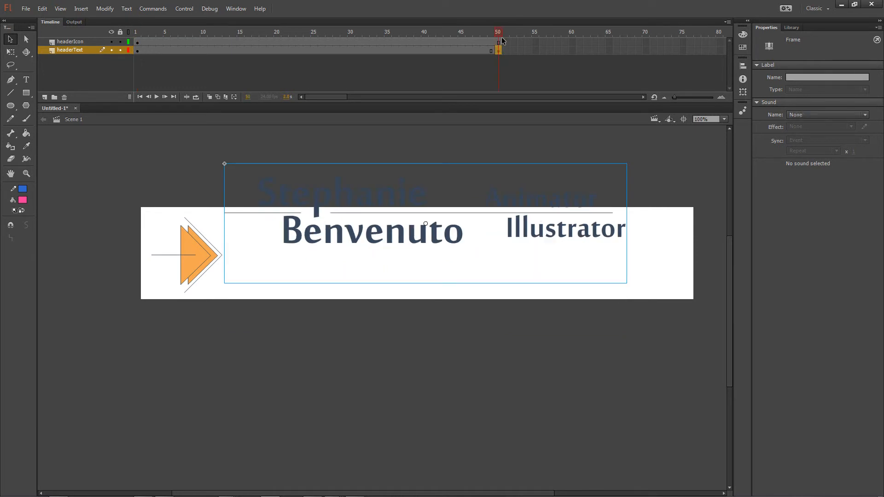
{"action": "key", "text": "Return"}
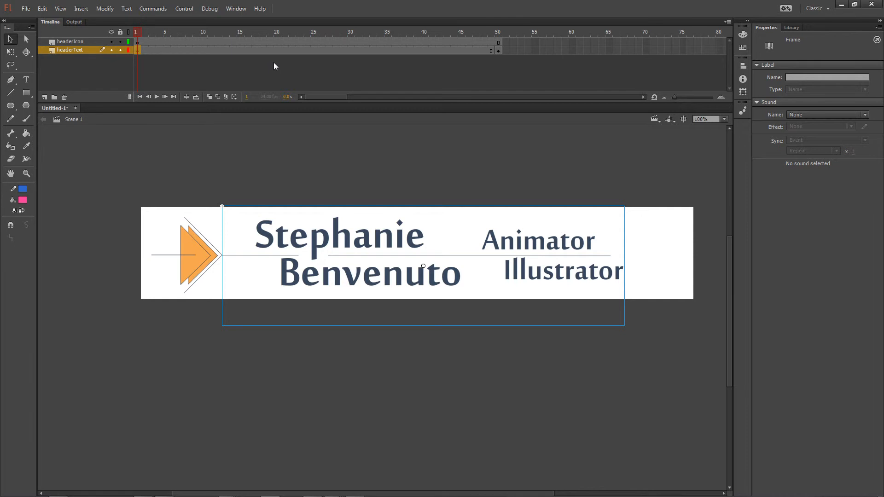
Step: Undo the upward move of the text symbol on frame 50 of the headerText layer
{"action": "left_click", "coordinate": [499, 51]}
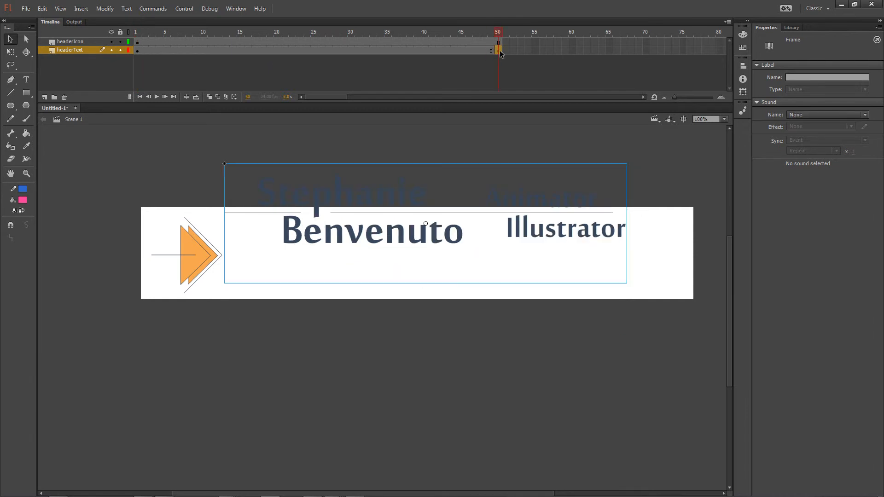
{"action": "key", "text": "ctrl+z"}
{"action": "key", "text": "ctrl+z"}
{"action": "key", "text": "ctrl+z"}
{"action": "key", "text": "ctrl+z"}
{"action": "key", "text": "ctrl+z"}
{"action": "key", "text": "ctrl+z"}
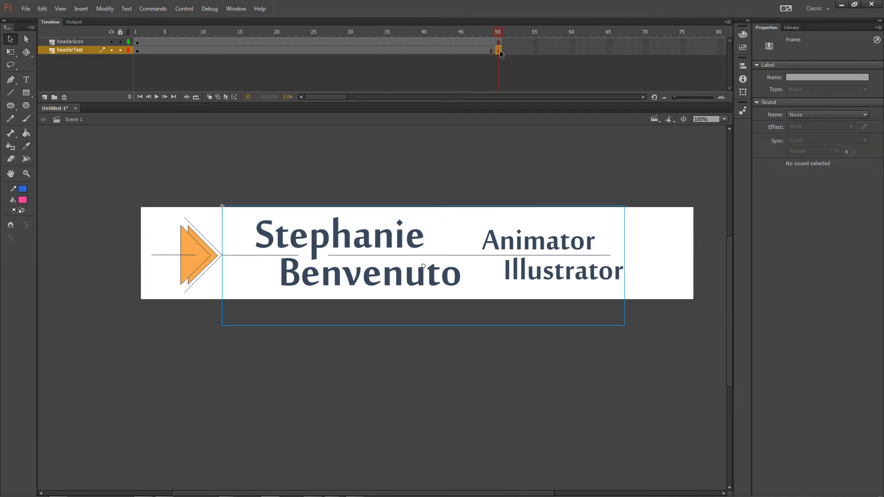
Step: Move the text symbol on frame 1 of the headerText layer horizontally past the stage's right edge, to about X 1220
{"action": "left_click", "coordinate": [499, 51]}
{"action": "left_click_drag", "start_coordinate": [460, 371], "coordinate": [355, 375]}
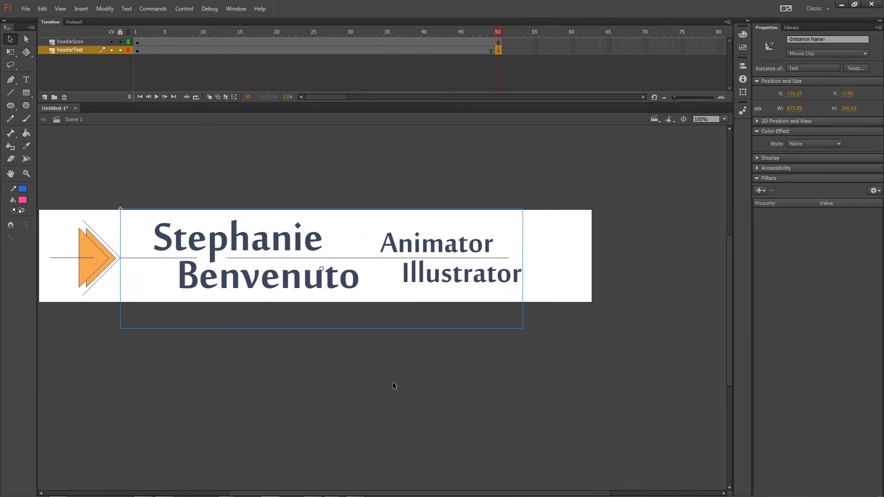
{"action": "left_click", "coordinate": [138, 51]}
{"action": "left_click", "coordinate": [497, 51]}
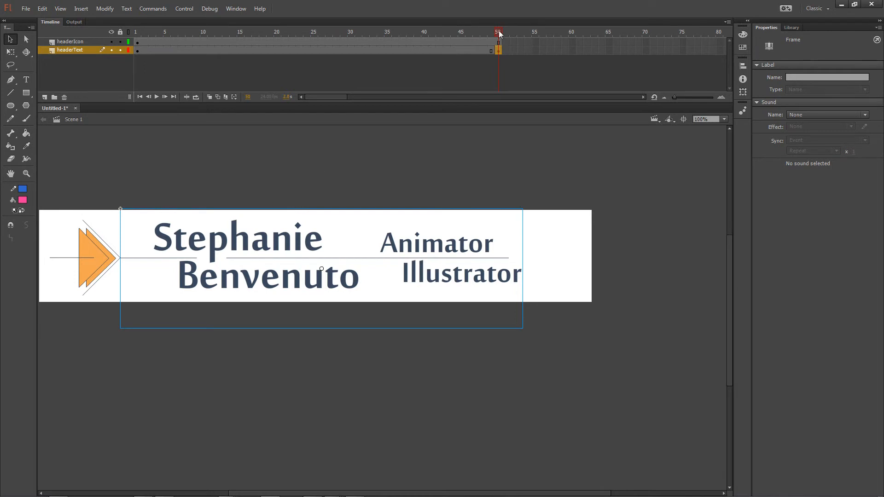
{"action": "left_click_drag", "start_coordinate": [498, 30], "coordinate": [358, 32]}
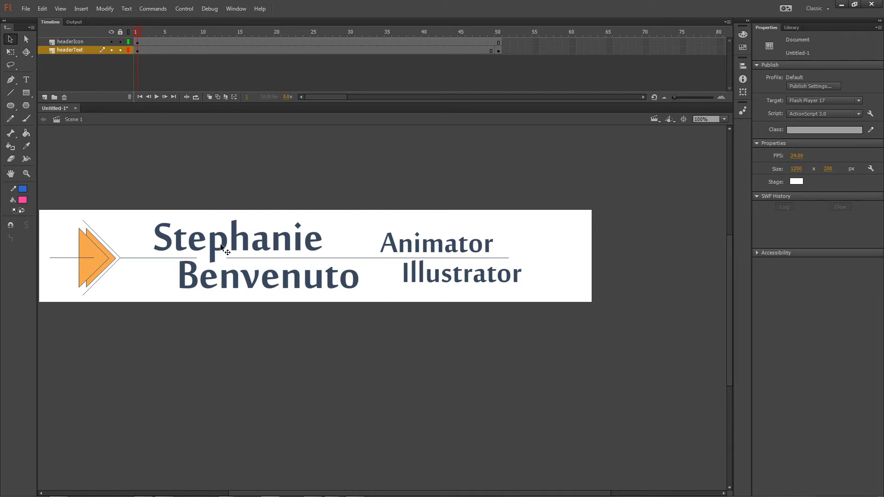
{"action": "left_click_drag", "start_coordinate": [221, 248], "coordinate": [704, 244]}
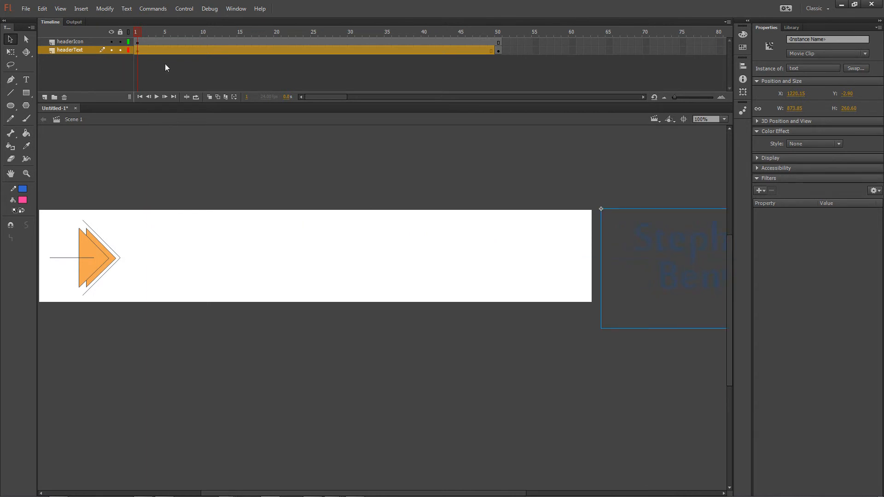
Step: Create a classic tween between the keyframes at frames 1 and 50 of the headerText layer
{"action": "left_click_drag", "start_coordinate": [138, 29], "coordinate": [271, 32]}
{"action": "left_click_drag", "start_coordinate": [468, 33], "coordinate": [496, 35]}
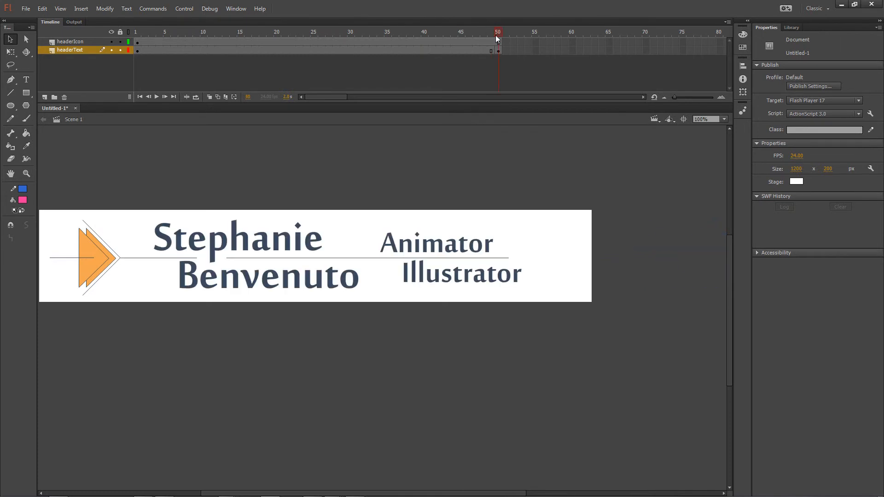
{"action": "left_click", "coordinate": [149, 50]}
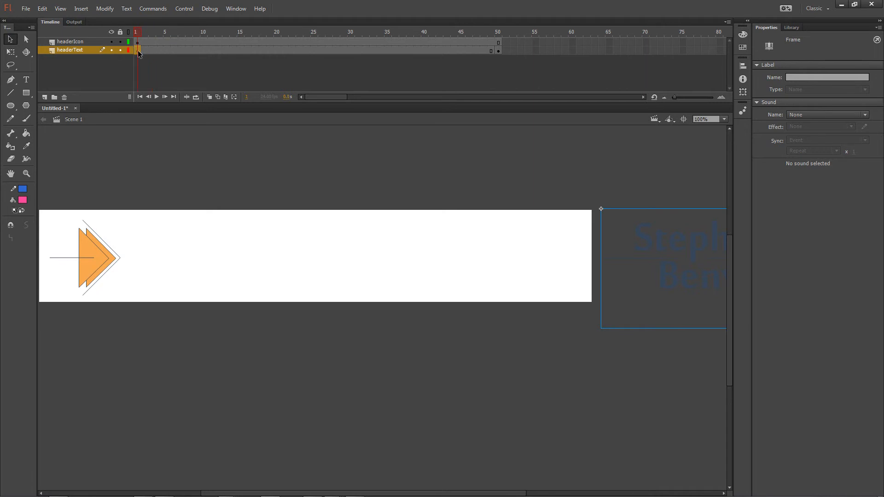
{"action": "left_click", "coordinate": [498, 51]}
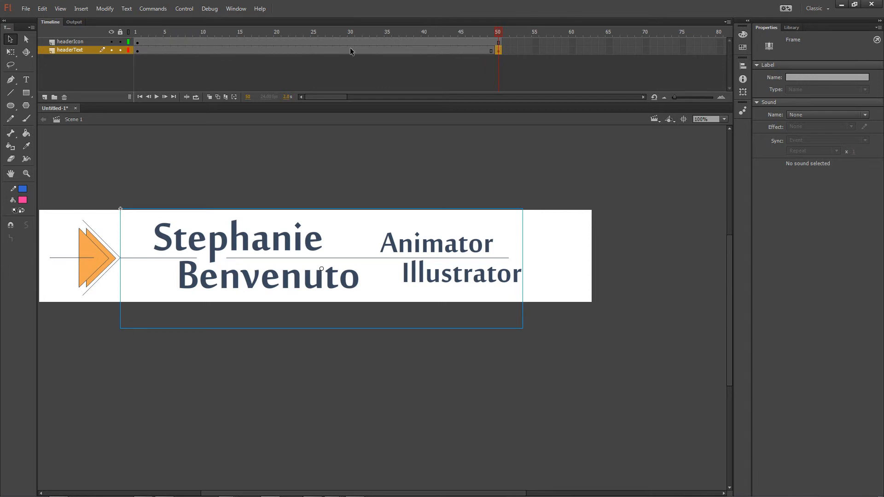
{"action": "right_click", "coordinate": [278, 50]}
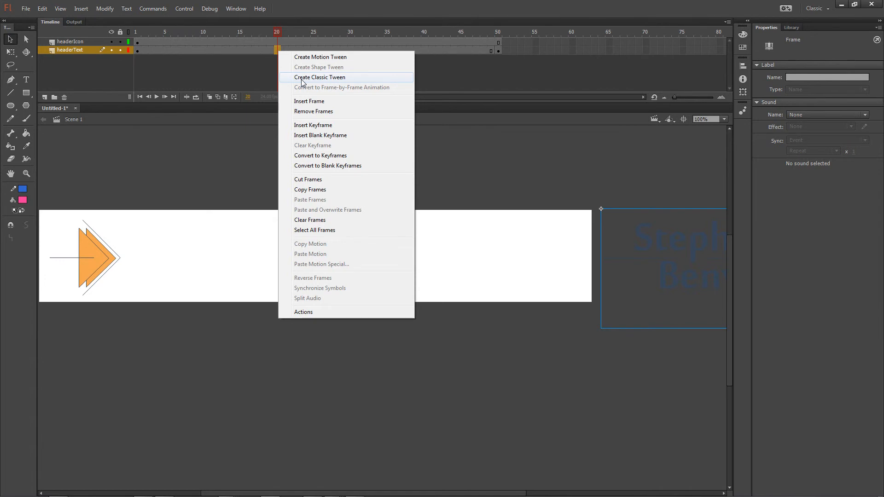
{"action": "left_click", "coordinate": [320, 78]}
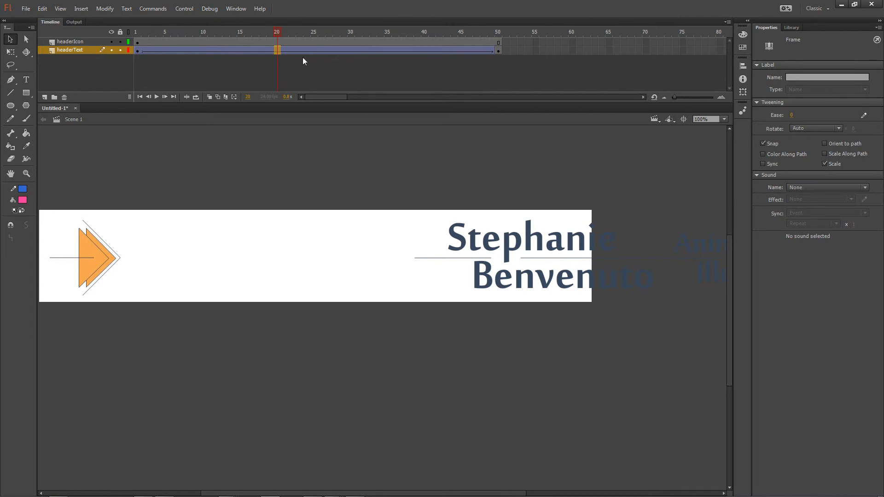
Step: Preview the text's slide onto the stage by comparing frames 1 and 50
{"action": "left_click_drag", "start_coordinate": [159, 29], "coordinate": [132, 32]}
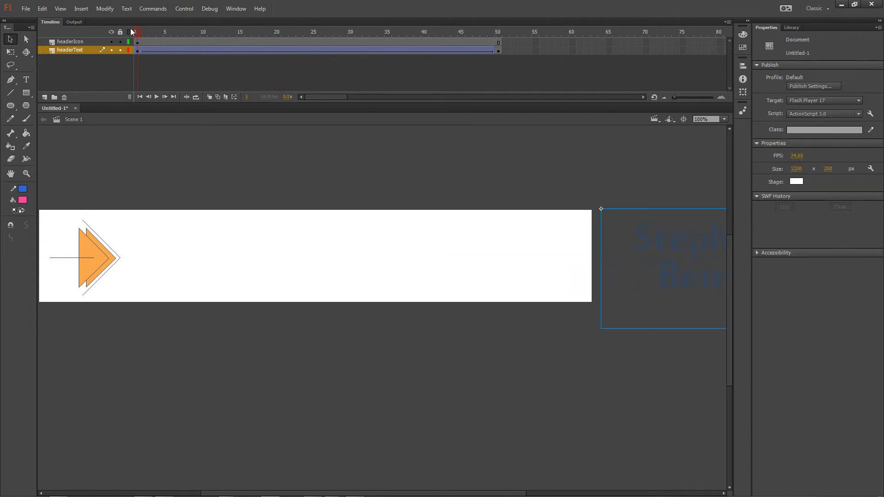
{"action": "left_click", "coordinate": [498, 31]}
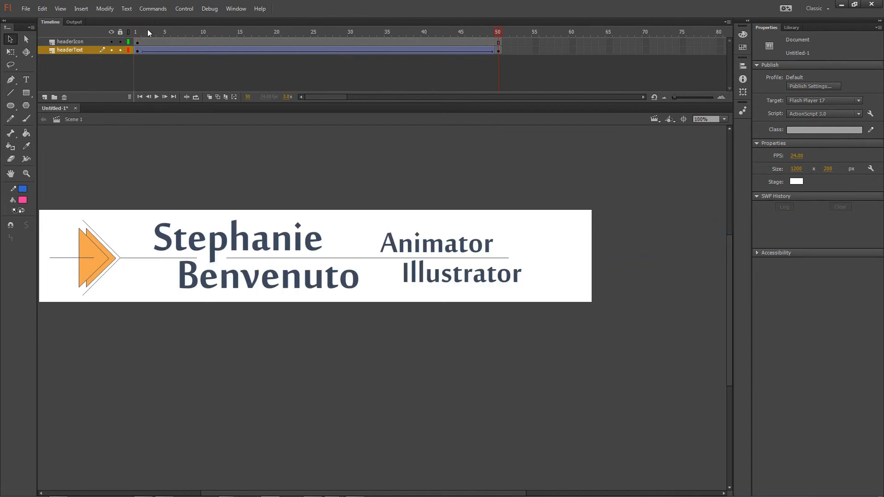
{"action": "mouse_move", "coordinate": [134, 32]}
{"action": "left_mouse_down"}
{"action": "mouse_move", "coordinate": [453, 38]}
{"action": "mouse_move", "coordinate": [123, 35]}
{"action": "mouse_move", "coordinate": [511, 37]}
{"action": "mouse_move", "coordinate": [125, 23]}
{"action": "left_mouse_up"}
Step: Insert a keyframe at frame 50 of the headerIcon layer
{"action": "left_click", "coordinate": [65, 42]}
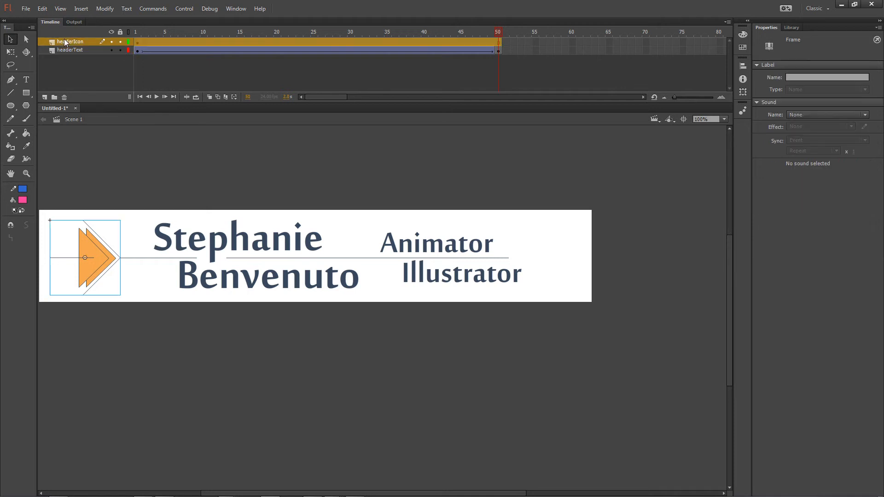
{"action": "left_click_drag", "start_coordinate": [181, 178], "coordinate": [232, 198]}
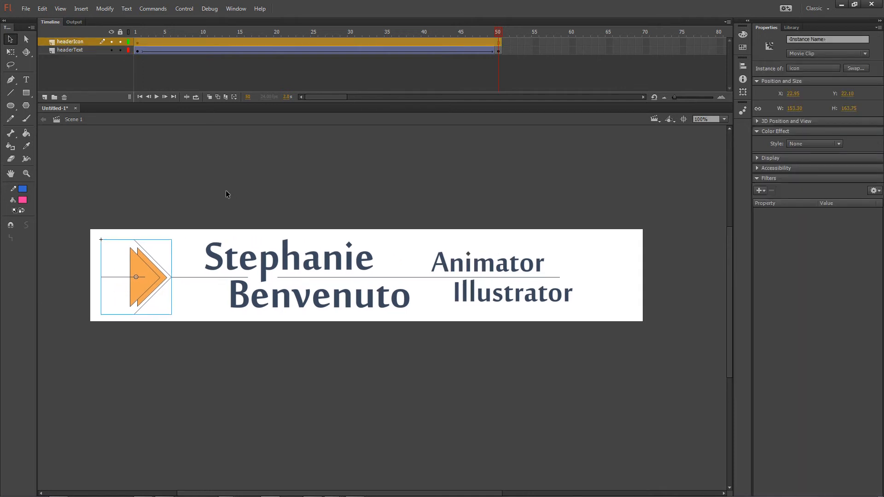
{"action": "left_click", "coordinate": [374, 166]}
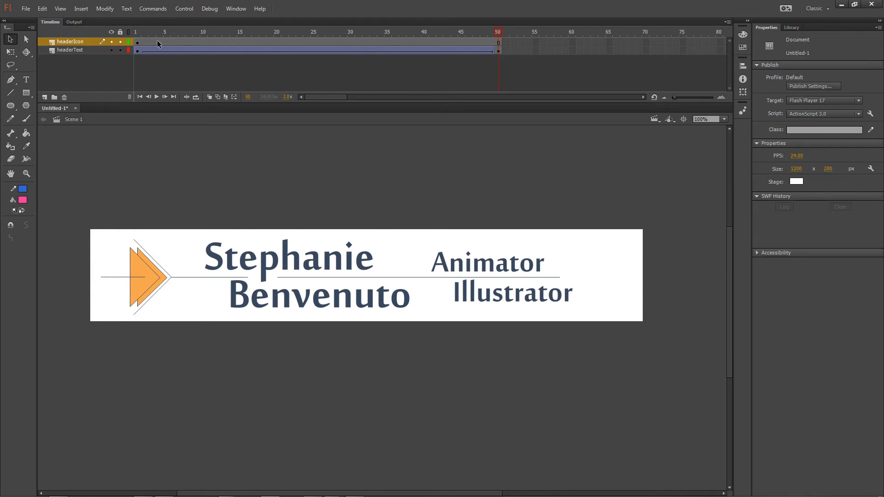
{"action": "left_click", "coordinate": [500, 44]}
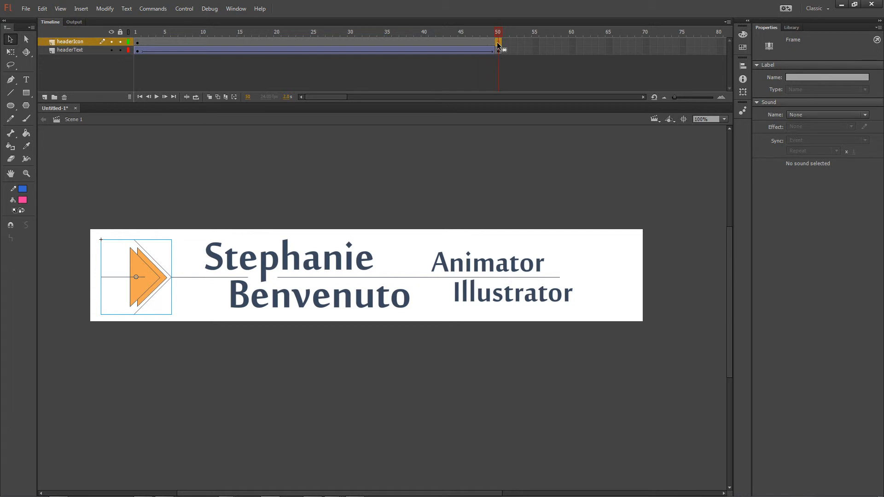
{"action": "right_click", "coordinate": [497, 42]}
{"action": "left_click", "coordinate": [531, 118]}
Step: Insert a keyframe at frame 23 of the headerIcon layer and check frames 1 and 50
{"action": "right_click", "coordinate": [297, 43]}
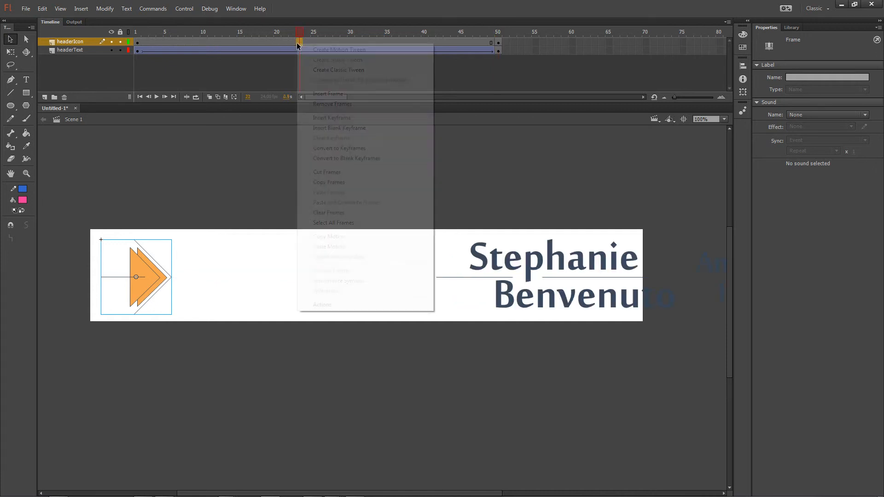
{"action": "left_click", "coordinate": [331, 118]}
{"action": "left_click", "coordinate": [327, 154]}
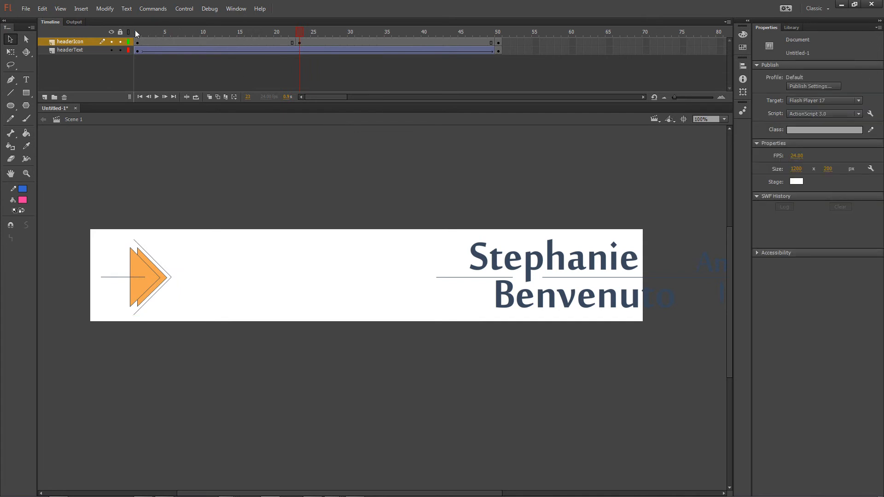
{"action": "left_click", "coordinate": [137, 31]}
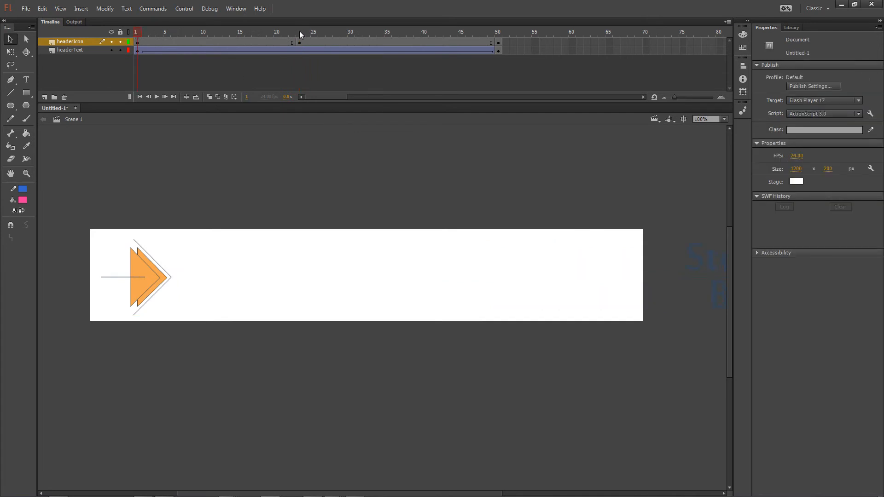
{"action": "left_click", "coordinate": [498, 32]}
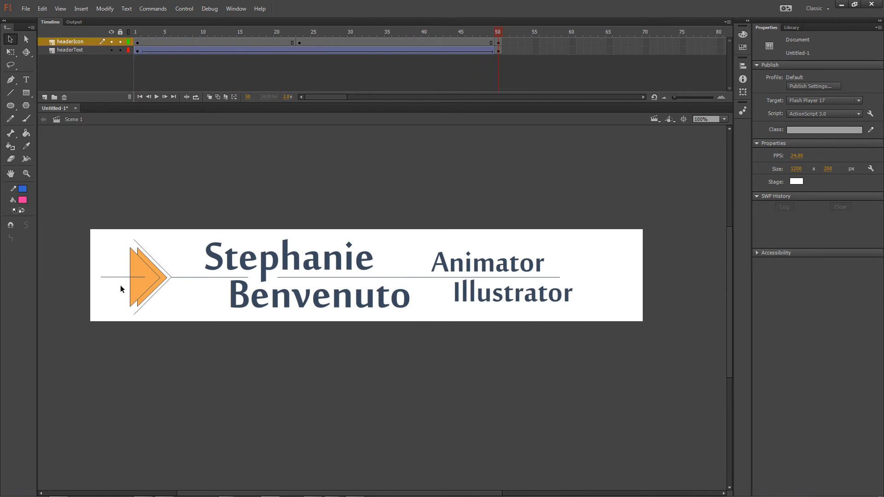
Step: Move the icon on frame 50 up partly above the stage, to about Y -136, and check the earlier frames
{"action": "left_click", "coordinate": [146, 278]}
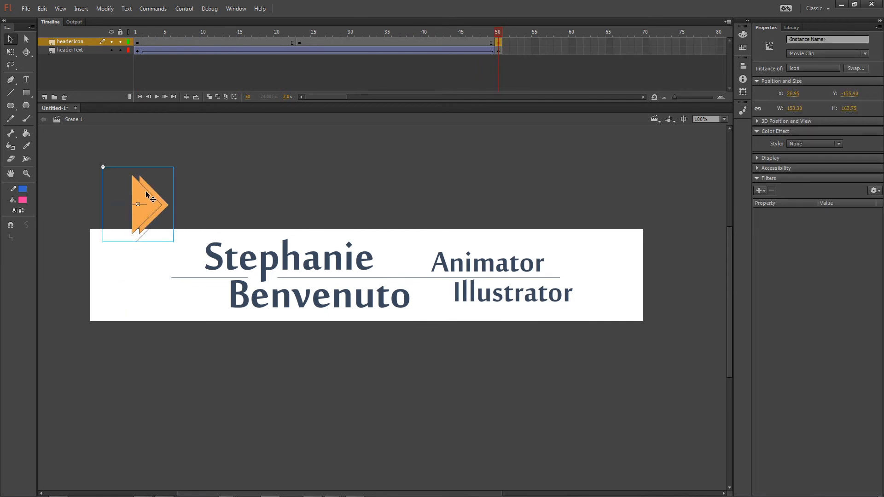
{"action": "left_click", "coordinate": [325, 31]}
{"action": "left_click_drag", "start_coordinate": [325, 30], "coordinate": [285, 32]}
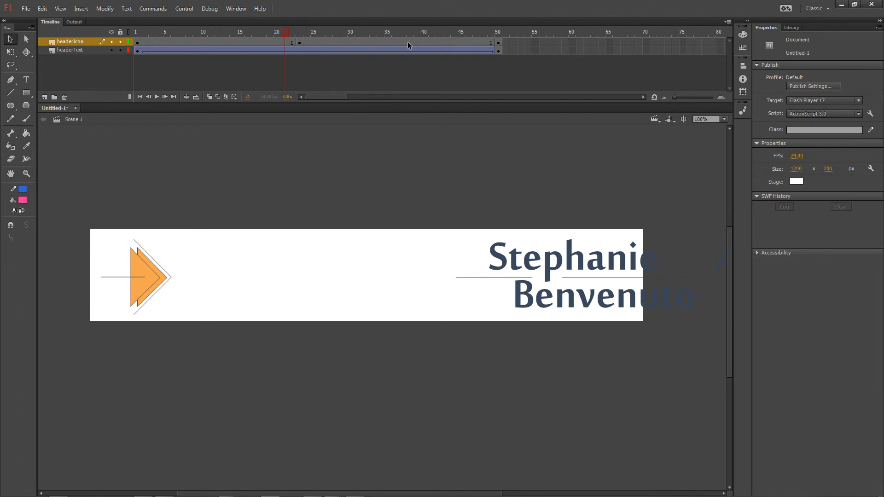
Step: Undo the icon's upward move and the keyframe at frame 23 of the headerIcon layer, and check frame 50
{"action": "key", "text": "Return"}
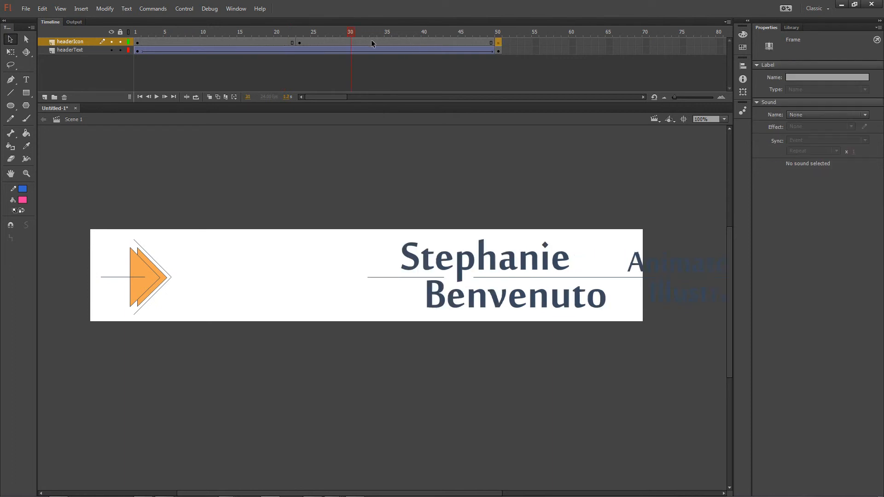
{"action": "key", "text": "Return"}
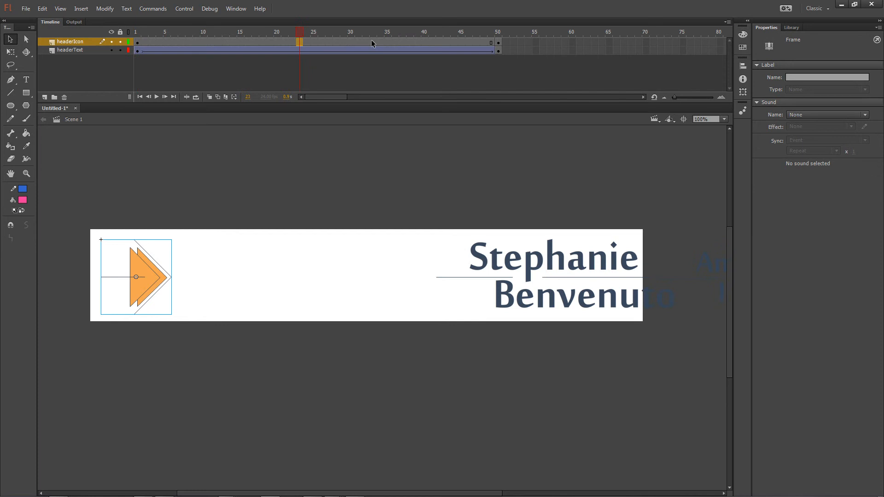
{"action": "left_click", "coordinate": [138, 41]}
{"action": "left_click", "coordinate": [499, 42]}
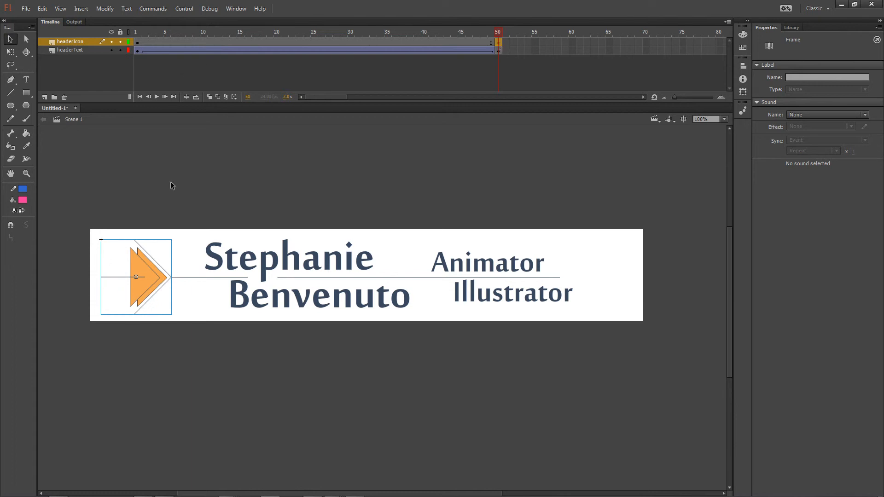
Step: Apply the Alpha color effect to the icon symbol on frame 1 of the headerIcon layer
{"action": "left_click", "coordinate": [138, 41]}
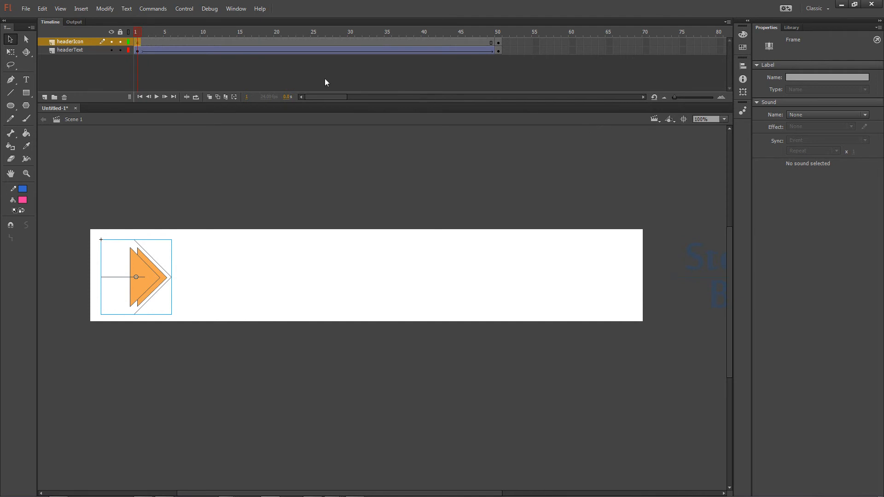
{"action": "left_click", "coordinate": [158, 282]}
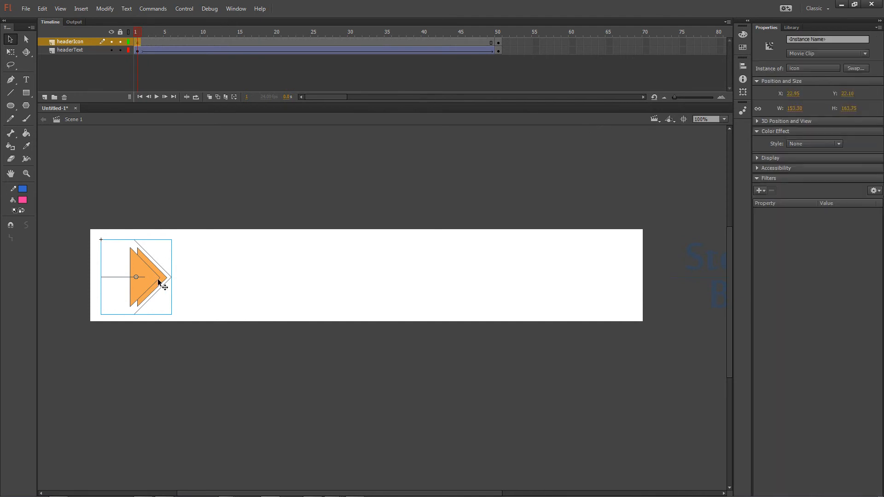
{"action": "left_click", "coordinate": [137, 42]}
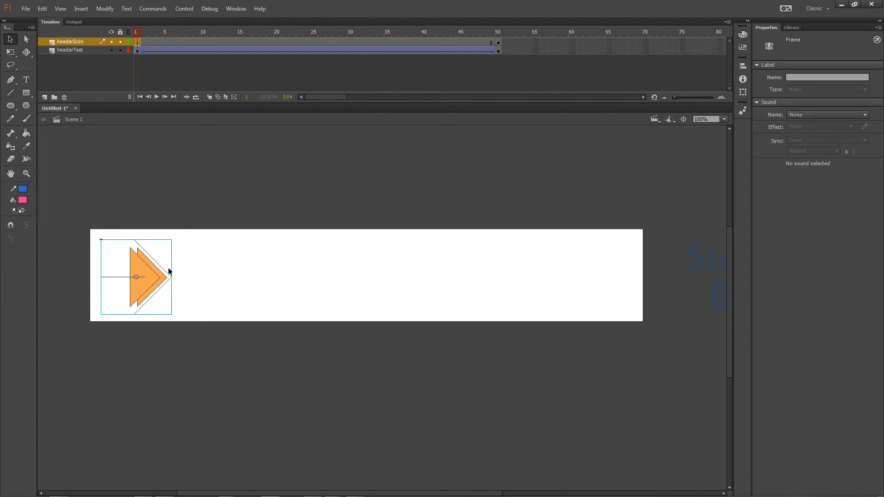
{"action": "left_click", "coordinate": [154, 283]}
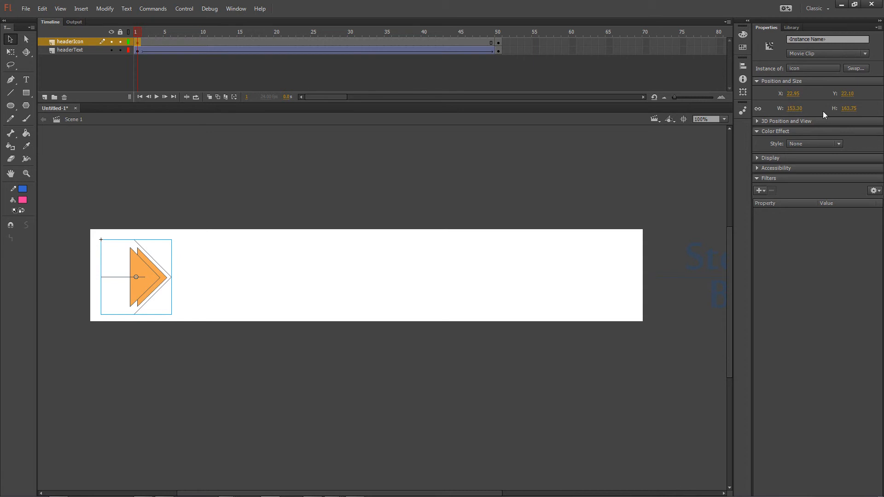
{"action": "left_click", "coordinate": [755, 131]}
{"action": "left_click", "coordinate": [755, 132]}
{"action": "left_click", "coordinate": [825, 145]}
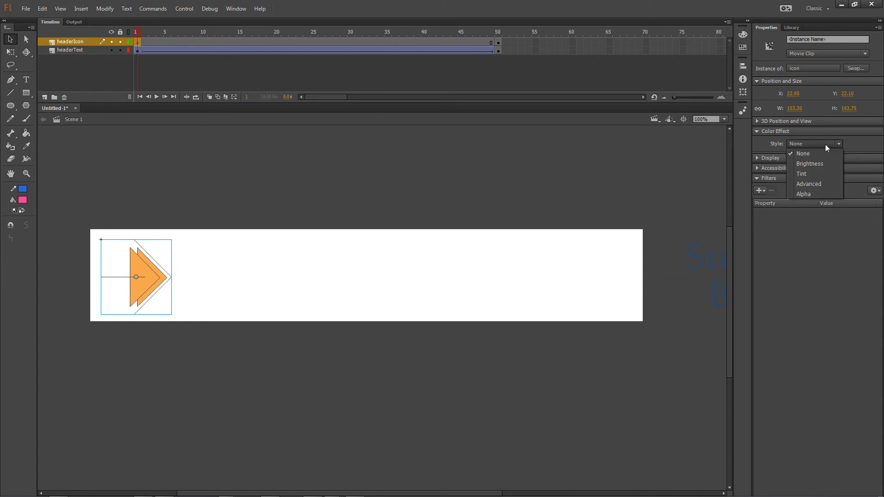
{"action": "left_click", "coordinate": [822, 194]}
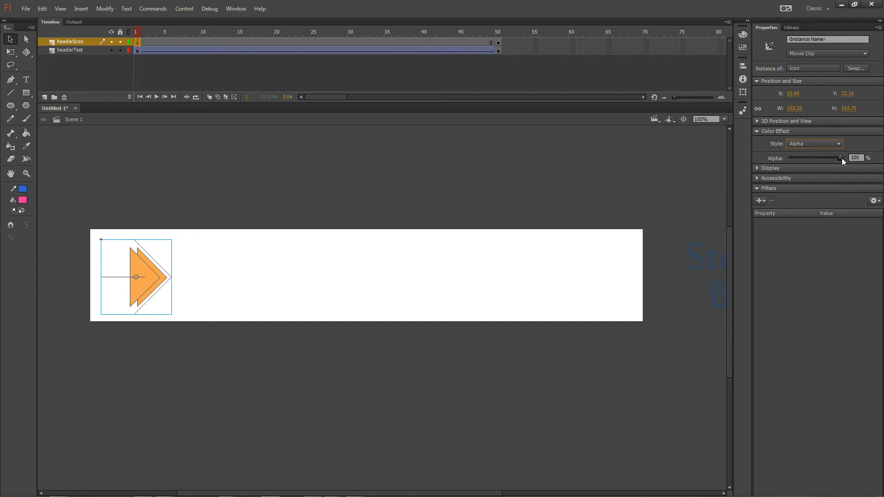
Step: Set the alpha of the icon on frame 1 to 0%, trying 54% in between
{"action": "left_click_drag", "start_coordinate": [841, 159], "coordinate": [781, 158]}
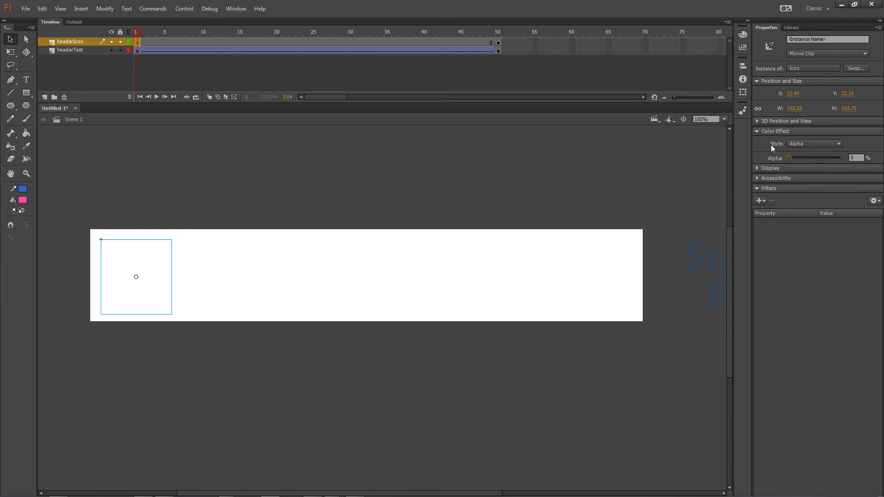
{"action": "left_click", "coordinate": [818, 157]}
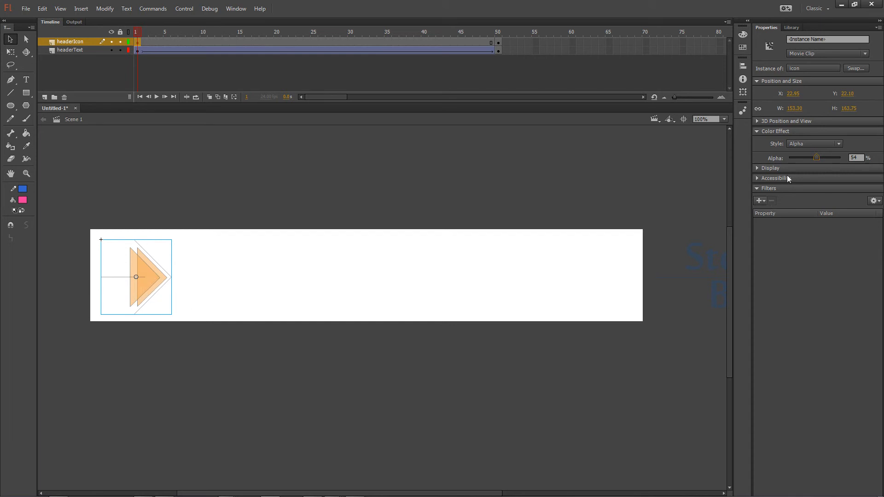
{"action": "left_click_drag", "start_coordinate": [816, 158], "coordinate": [762, 159]}
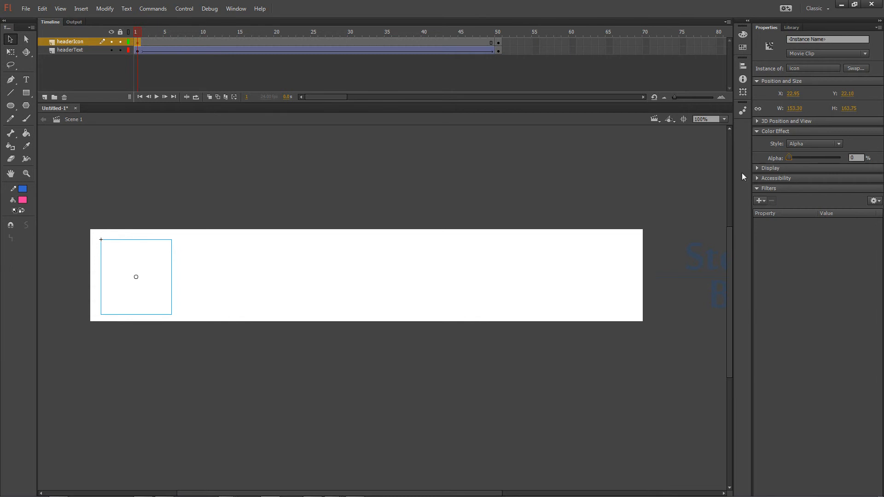
Step: Create a classic tween between the keyframes at frames 1 and 50 of the headerIcon layer
{"action": "left_click", "coordinate": [499, 33]}
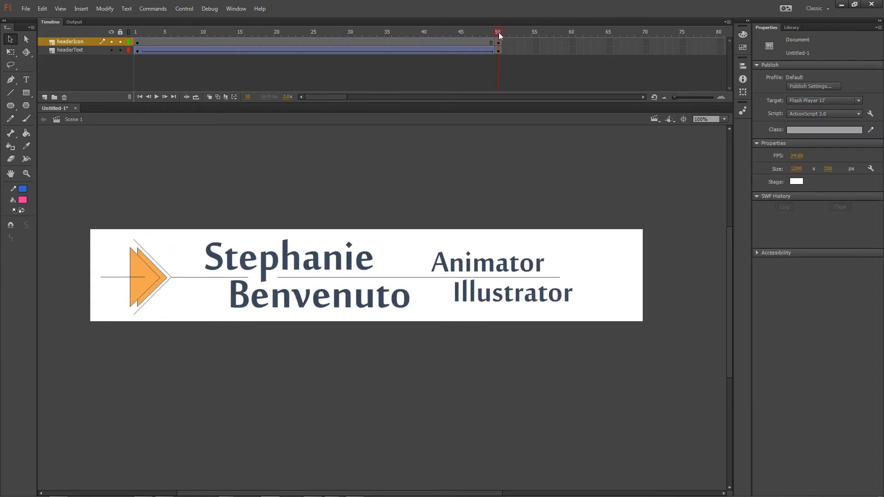
{"action": "right_click", "coordinate": [383, 43]}
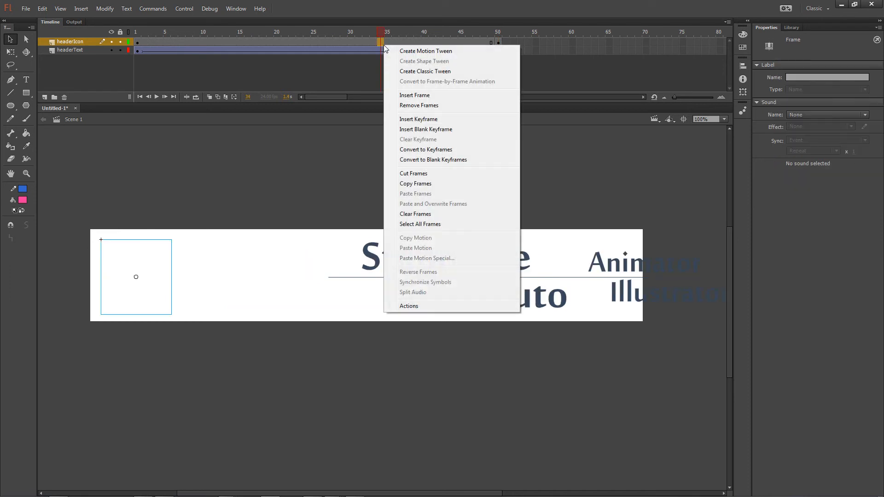
{"action": "left_click", "coordinate": [395, 70]}
Step: Play the header animation from frame 1 and inspect both layers at frame 20
{"action": "left_click", "coordinate": [134, 32]}
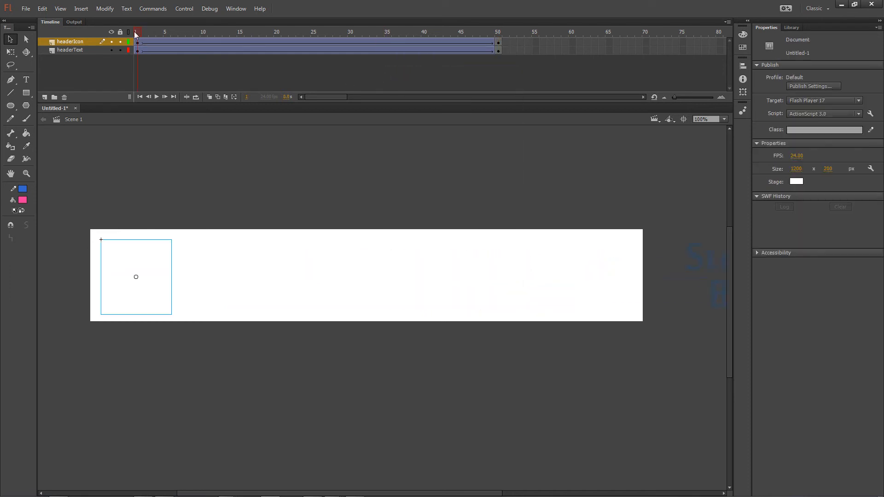
{"action": "left_click", "coordinate": [157, 97]}
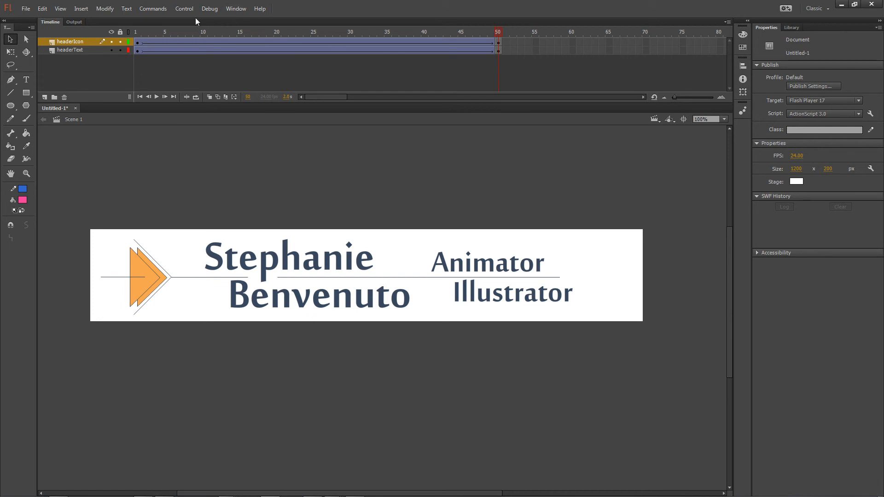
{"action": "left_click_drag", "start_coordinate": [569, 44], "coordinate": [278, 58]}
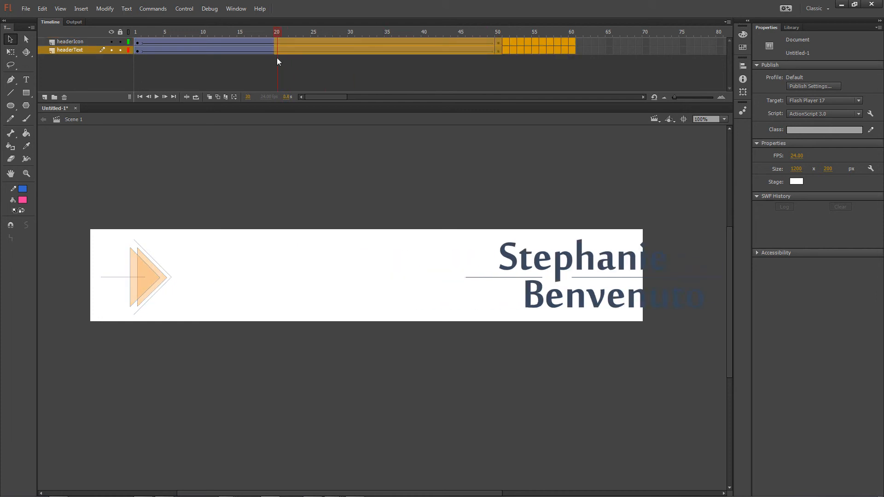
{"action": "left_click_drag", "start_coordinate": [449, 159], "coordinate": [666, 381]}
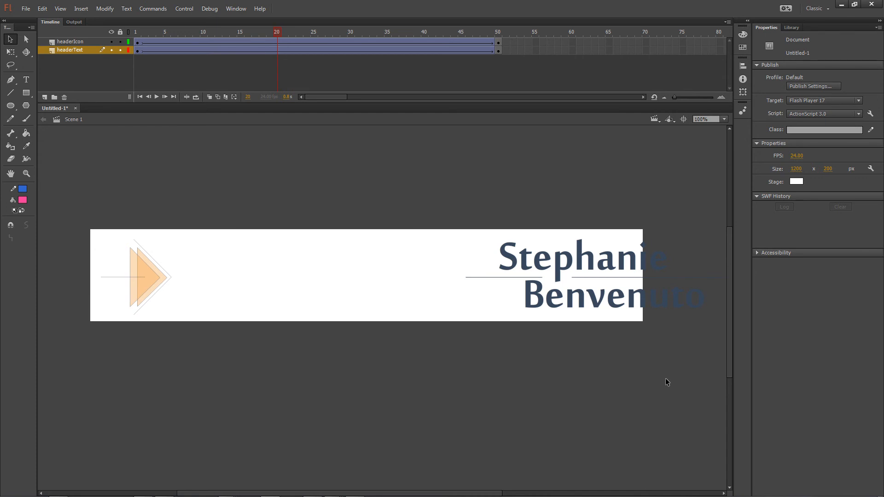
Step: Move the headerText layer's end keyframe to frame 35 and play back the animation
{"action": "left_click", "coordinate": [136, 33]}
{"action": "left_click", "coordinate": [499, 32]}
{"action": "left_click_drag", "start_coordinate": [213, 172], "coordinate": [670, 420]}
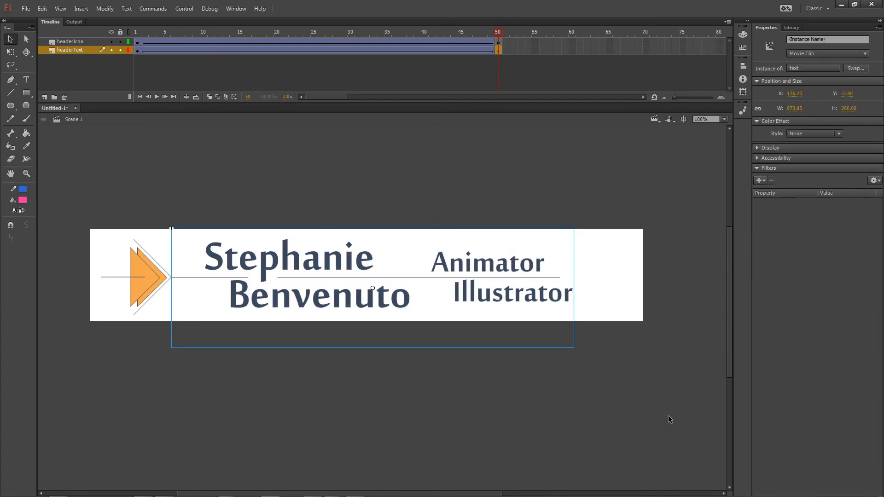
{"action": "left_click", "coordinate": [307, 160]}
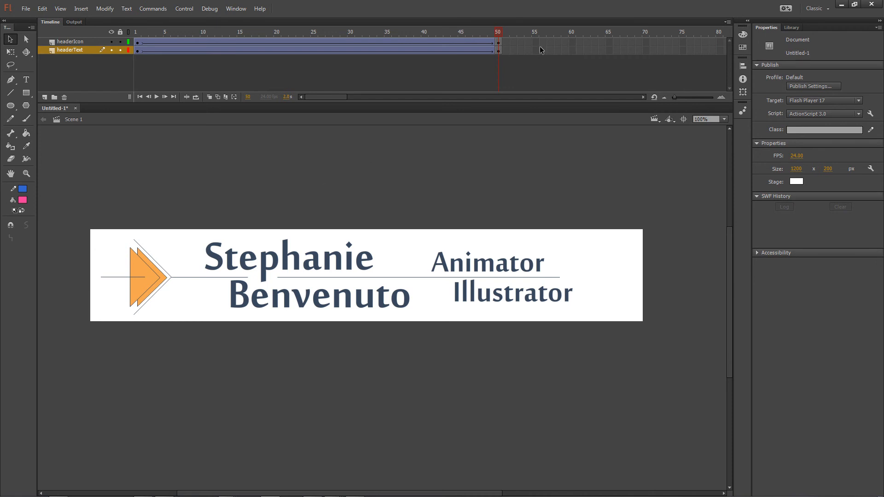
{"action": "left_click", "coordinate": [500, 52]}
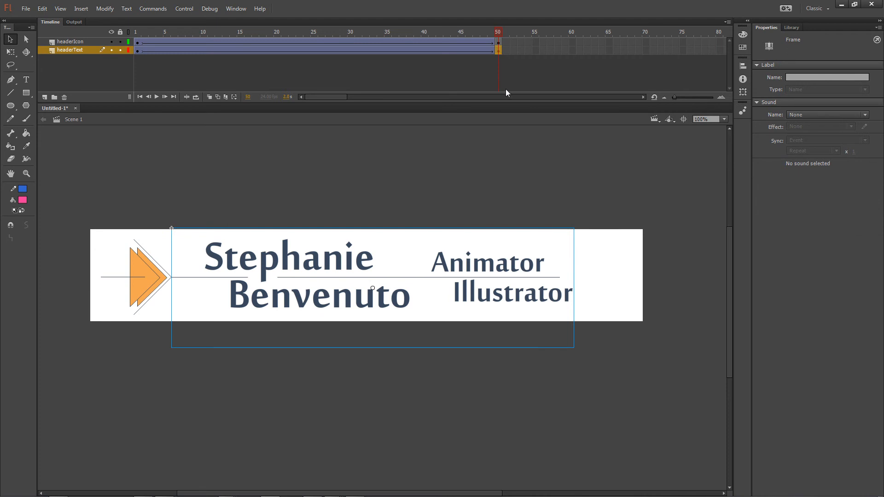
{"action": "left_click_drag", "start_coordinate": [498, 49], "coordinate": [388, 50]}
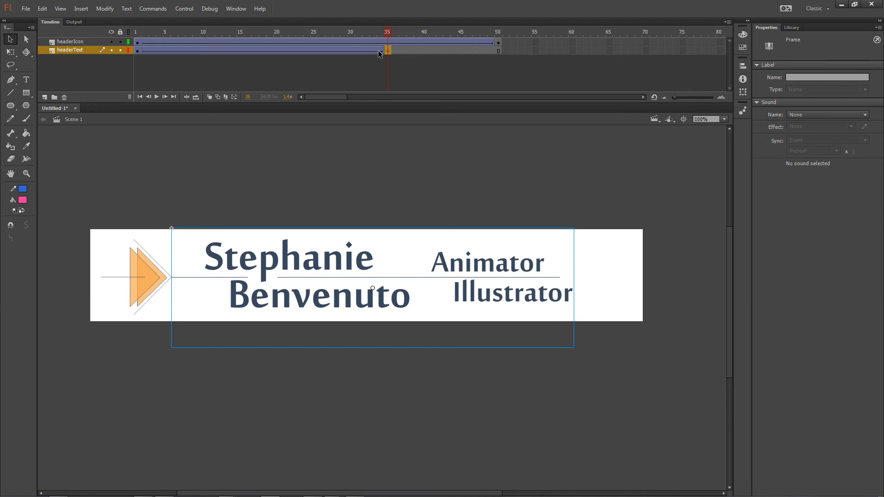
{"action": "key", "text": "Return"}
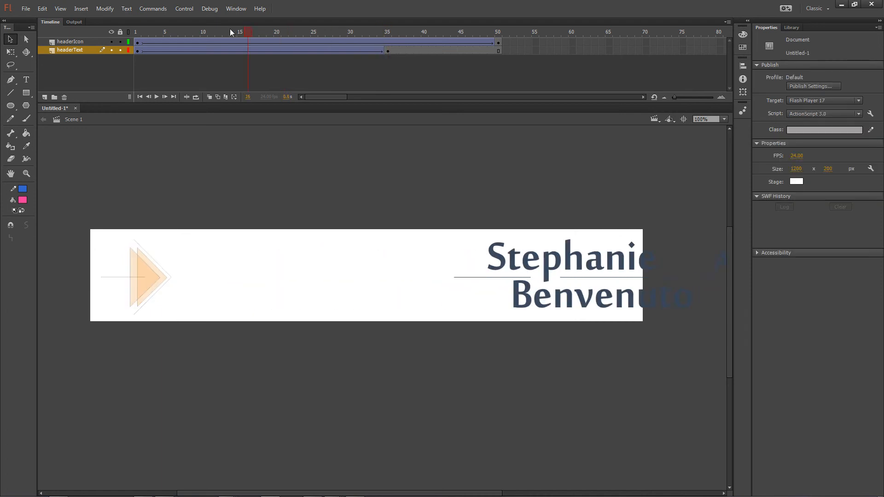
{"action": "left_click", "coordinate": [156, 97]}
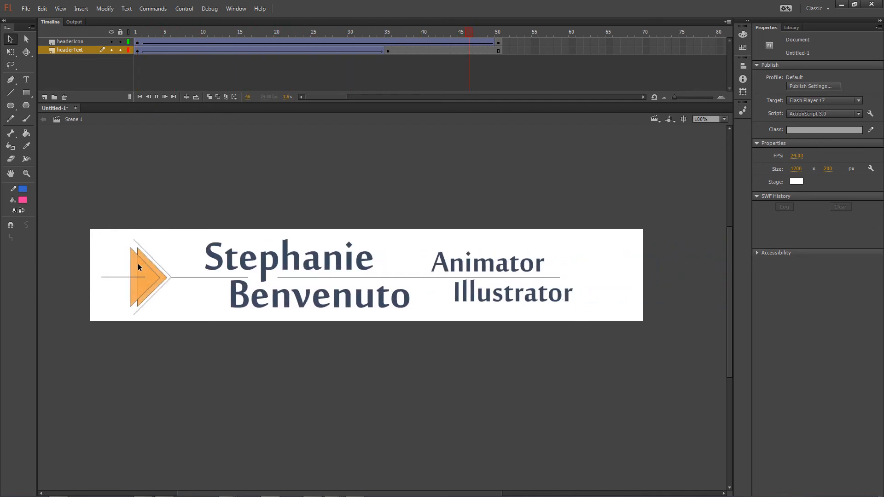
Step: Move the headerIcon layer's starting keyframe to frame 27 and play the animation from frame 1
{"action": "left_click", "coordinate": [136, 42]}
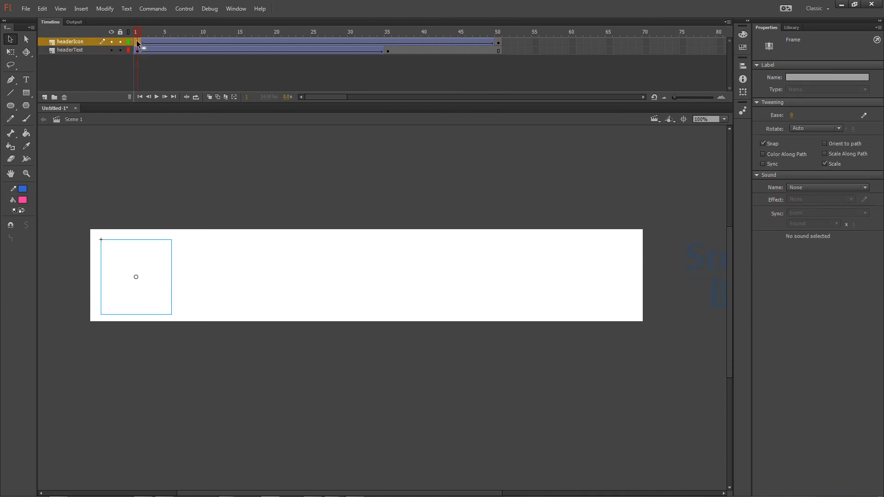
{"action": "left_click_drag", "start_coordinate": [138, 43], "coordinate": [327, 44]}
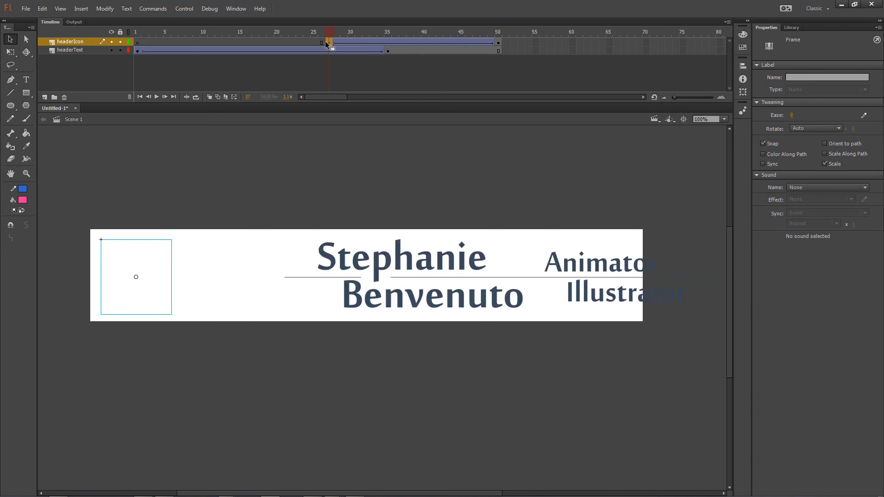
{"action": "left_click", "coordinate": [137, 31]}
{"action": "left_click", "coordinate": [157, 97]}
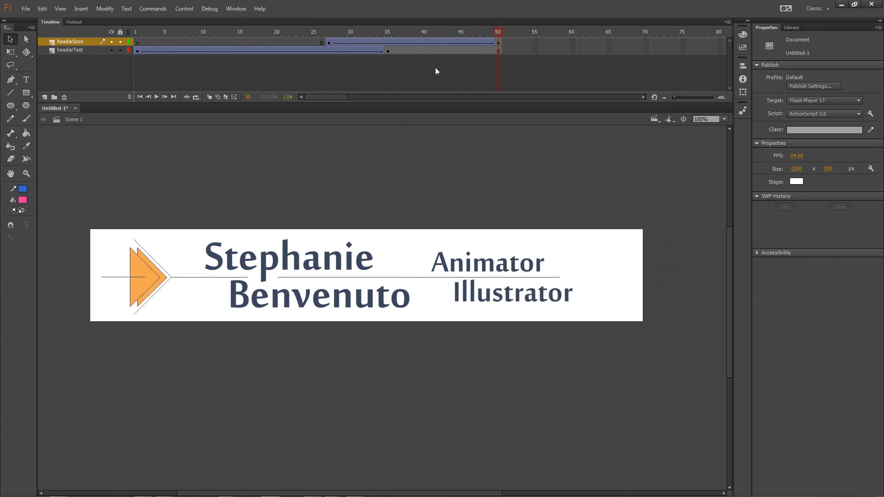
Step: Move the headerIcon layer's end keyframe to frame 43, trying frame 45 in between, and play the animation from frame 1
{"action": "left_click", "coordinate": [498, 42]}
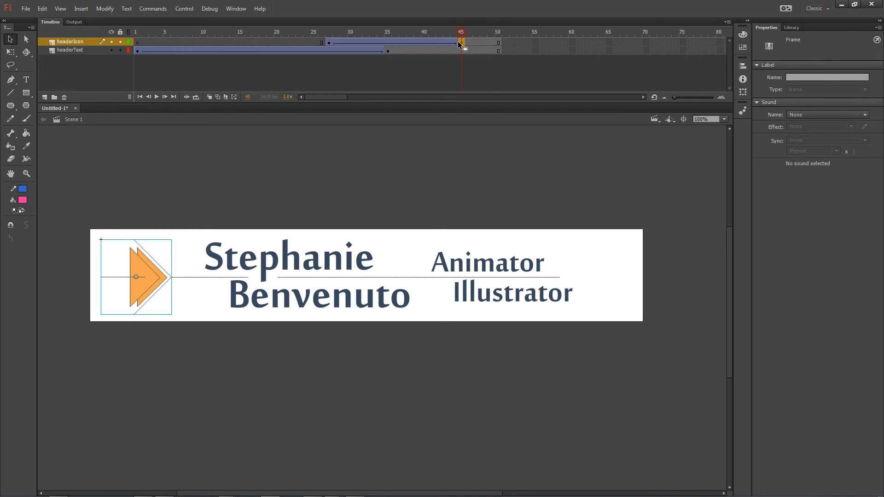
{"action": "left_click", "coordinate": [157, 97]}
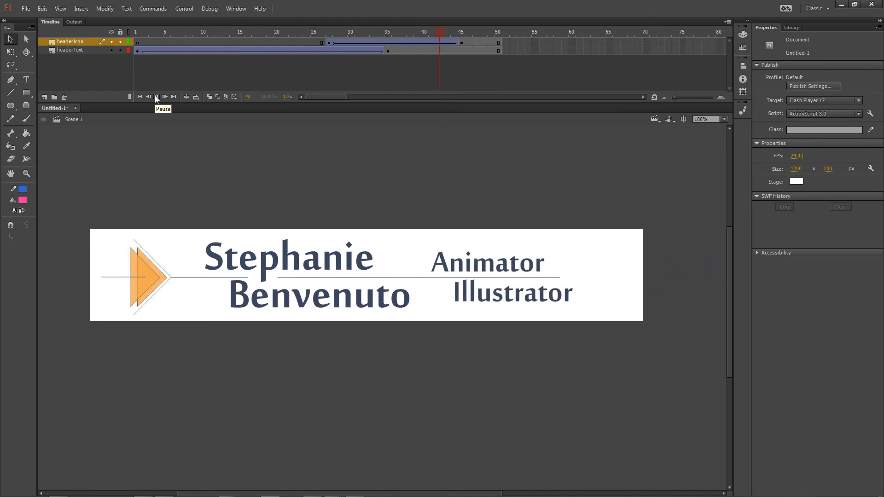
{"action": "left_click", "coordinate": [156, 97]}
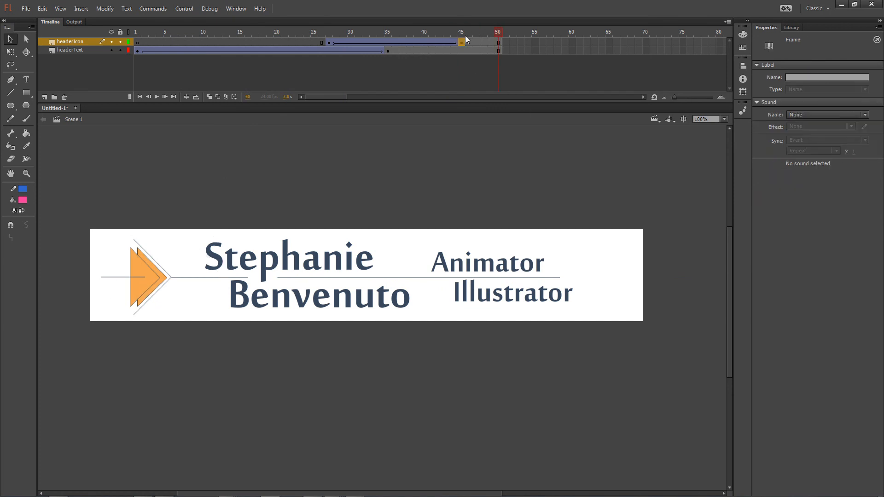
{"action": "left_click_drag", "start_coordinate": [461, 43], "coordinate": [447, 43]}
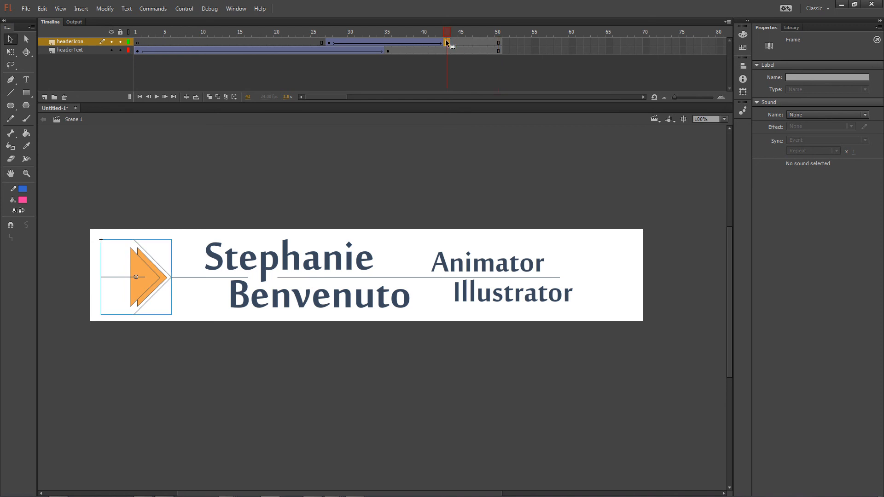
{"action": "left_click", "coordinate": [136, 32]}
{"action": "left_click", "coordinate": [157, 96]}
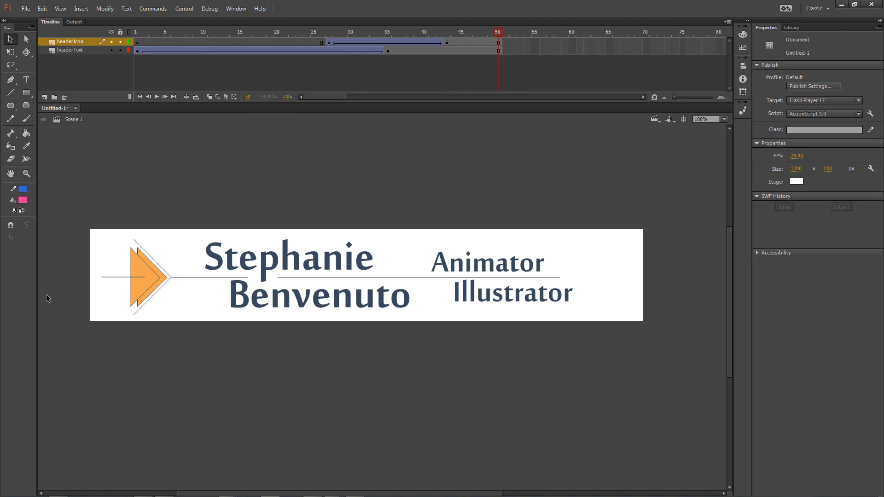
Step: Save the document to the Desktop as headerAnimation.fla
{"action": "left_click", "coordinate": [25, 8]}
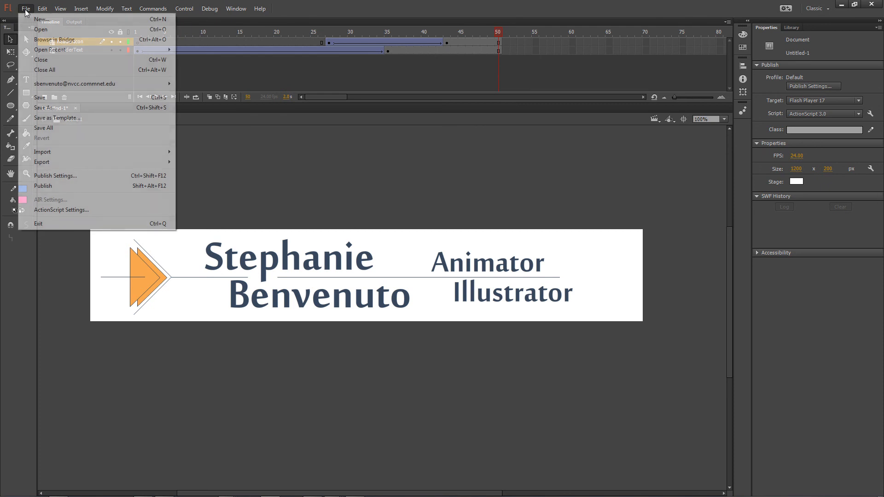
{"action": "left_click", "coordinate": [60, 97]}
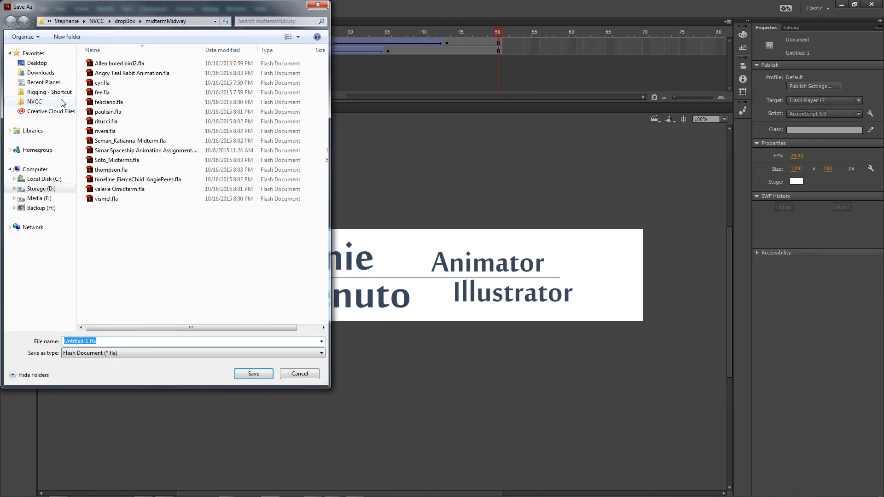
{"action": "left_click", "coordinate": [59, 66]}
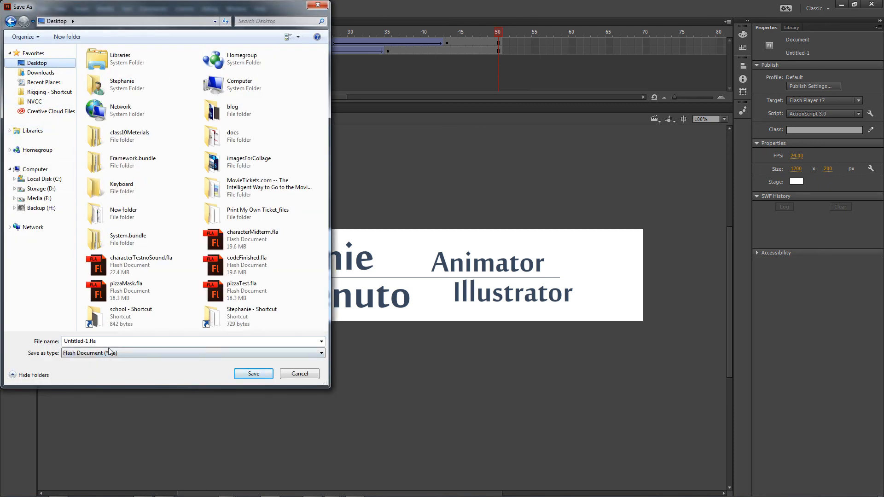
{"action": "left_click_drag", "start_coordinate": [87, 341], "coordinate": [15, 337]}
{"action": "type", "text": "h"}
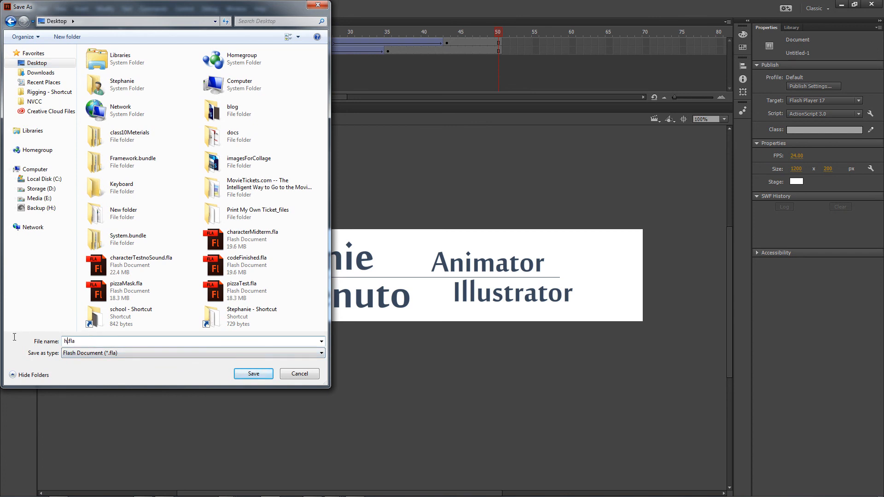
{"action": "type", "text": "eaderAnimation"}
{"action": "left_click", "coordinate": [247, 374]}
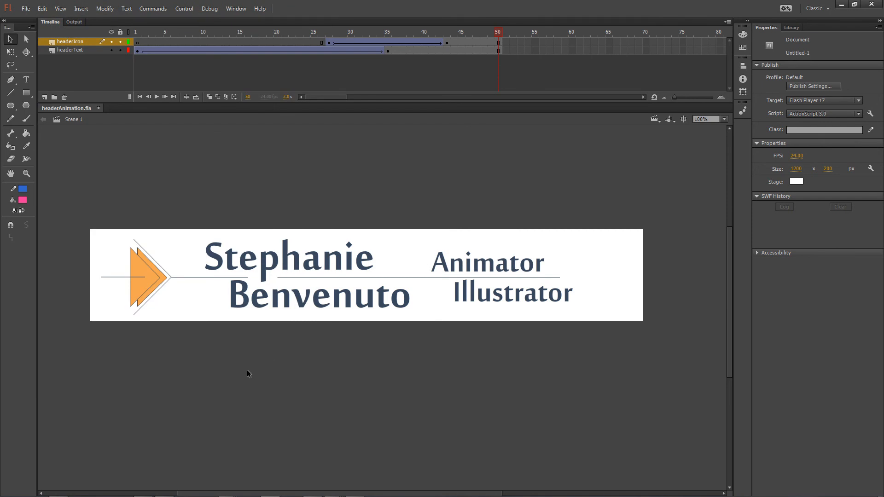
Step: Switch to the Desktop folder in Windows Explorer and locate the saved headerAnimation.fla to check its file details
{"action": "left_click", "coordinate": [841, 4]}
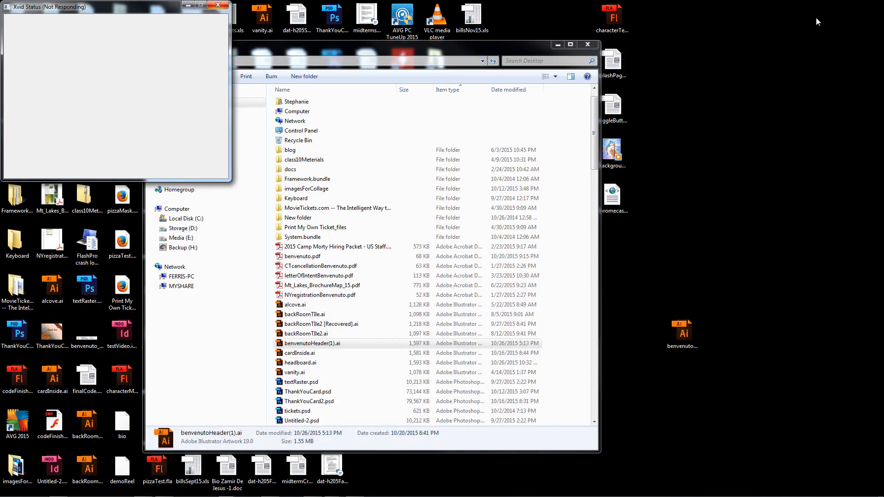
{"action": "left_click", "coordinate": [306, 354]}
{"action": "scroll", "coordinate": [307, 359], "scroll_direction": "down", "scroll_amount": 9}
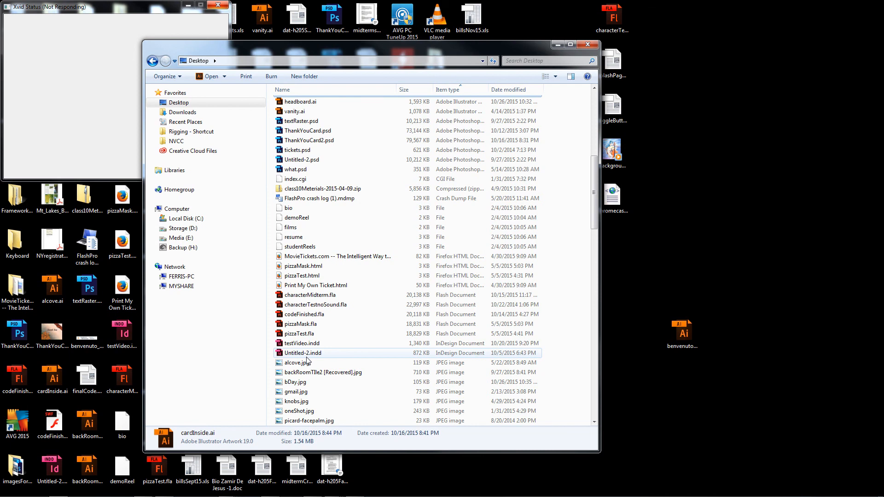
{"action": "scroll", "coordinate": [304, 372], "scroll_direction": "down", "scroll_amount": 1}
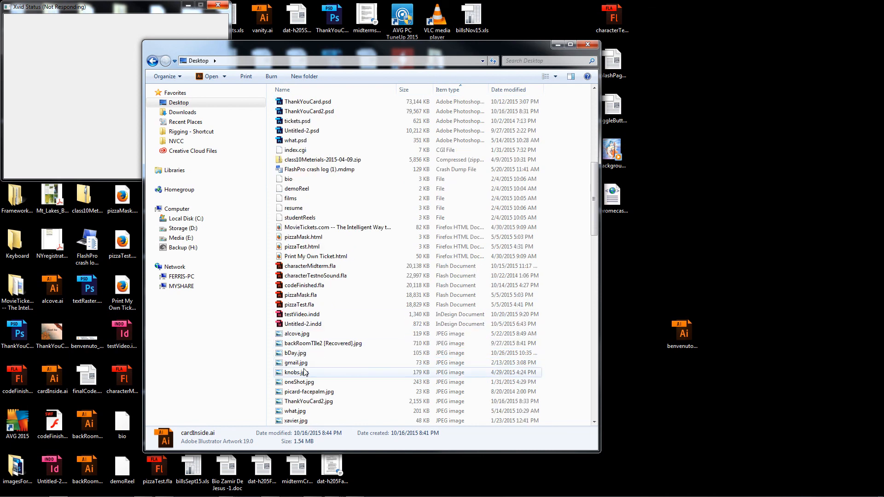
{"action": "scroll", "coordinate": [304, 372], "scroll_direction": "down", "scroll_amount": 20}
{"action": "left_click", "coordinate": [304, 421]}
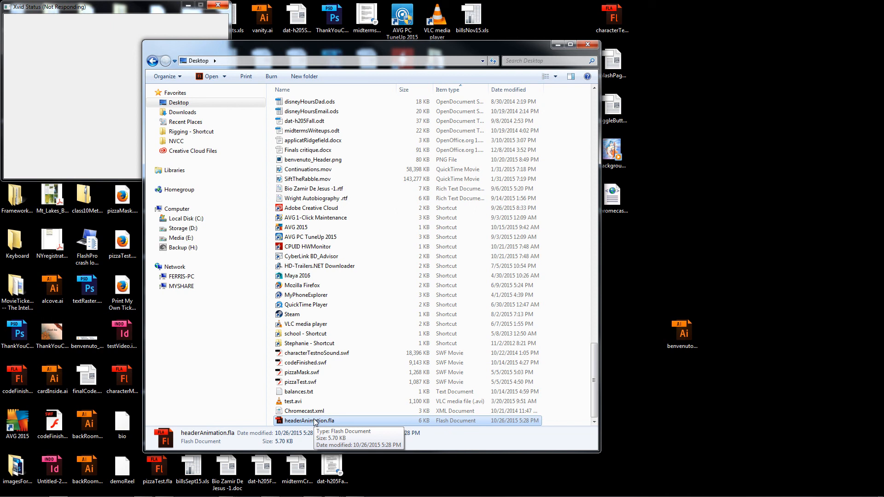
Step: Switch back to Flash Professional and view the header at frame 29 of the headerText layer
{"action": "mouse_move", "coordinate": [319, 495]}
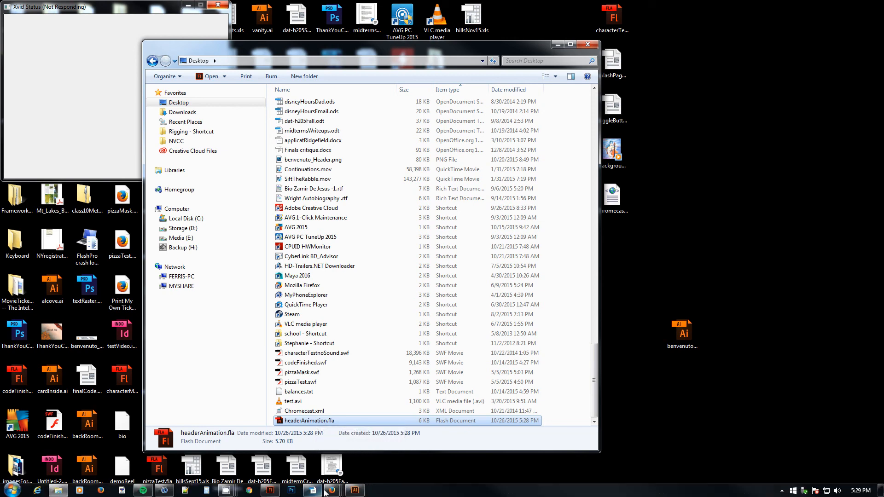
{"action": "left_click", "coordinate": [275, 493]}
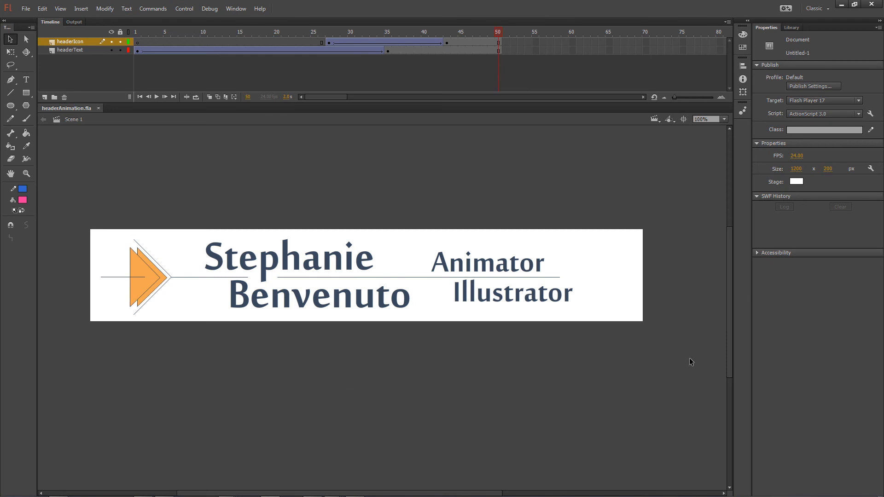
{"action": "left_click", "coordinate": [342, 51]}
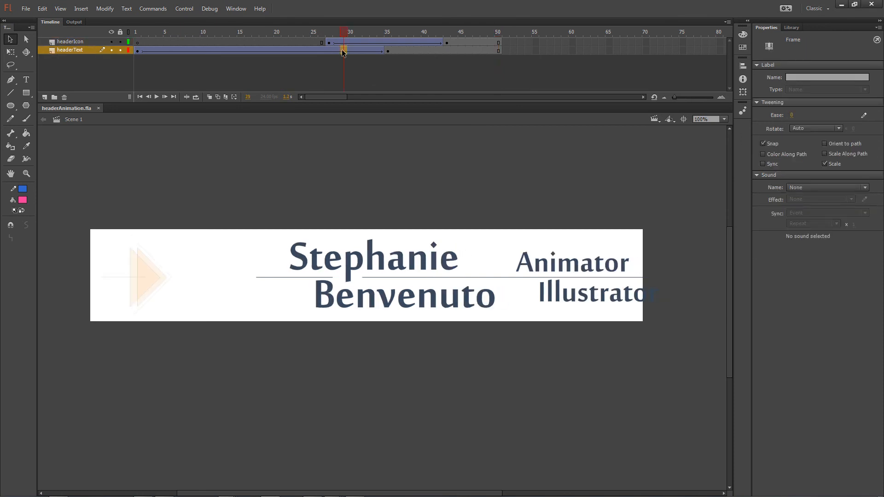